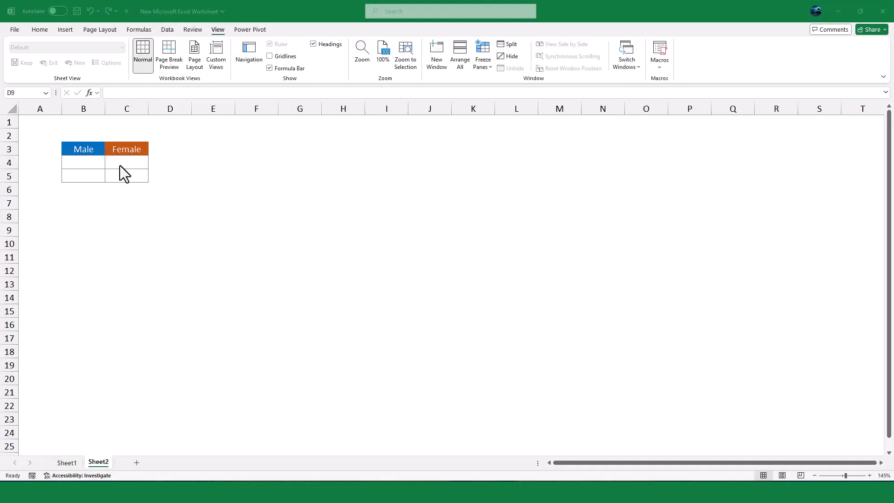
Enter 25% under Male in B4 and the formula =1-B4 under Female in C4
{"action": "left_click", "coordinate": [85, 162]}
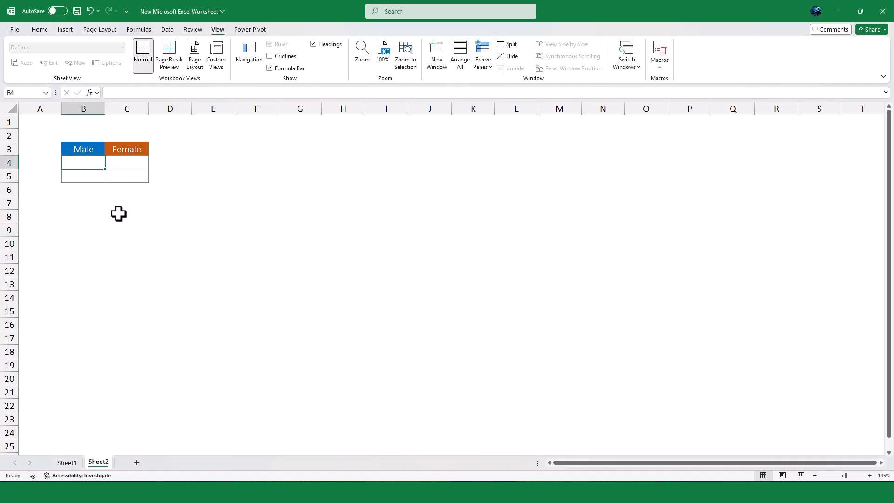
{"action": "type", "text": "25"}
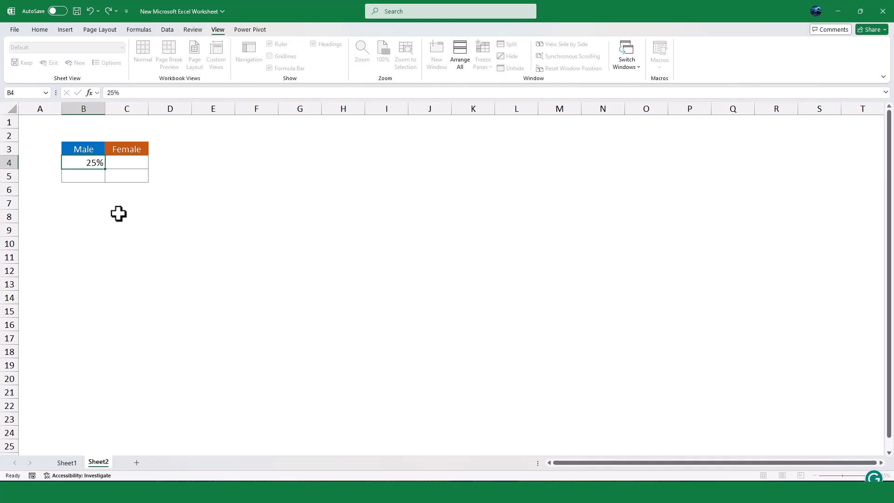
{"action": "type", "text": "%"}
{"action": "key", "text": "Tab"}
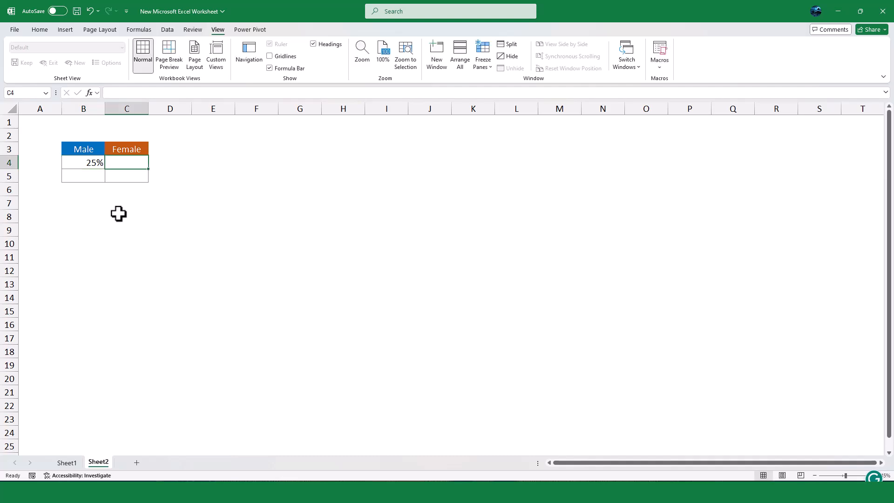
{"action": "type", "text": "="}
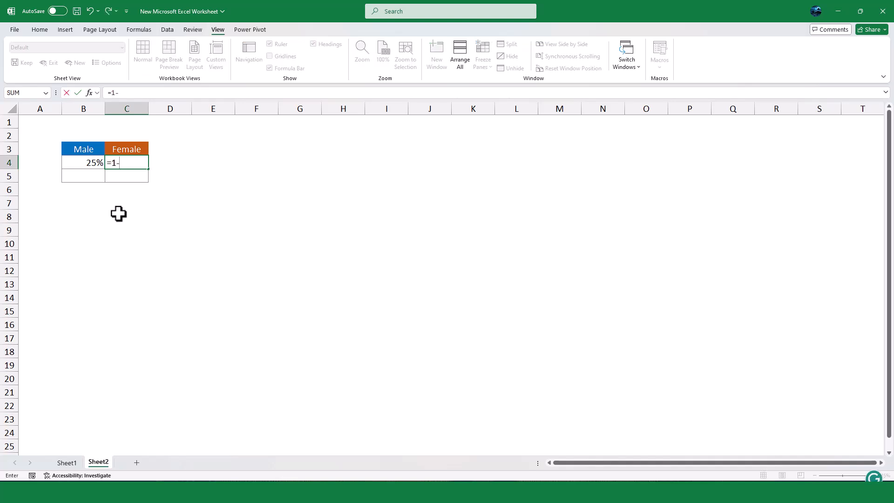
{"action": "type", "text": "1-"}
{"action": "key", "text": "Left"}
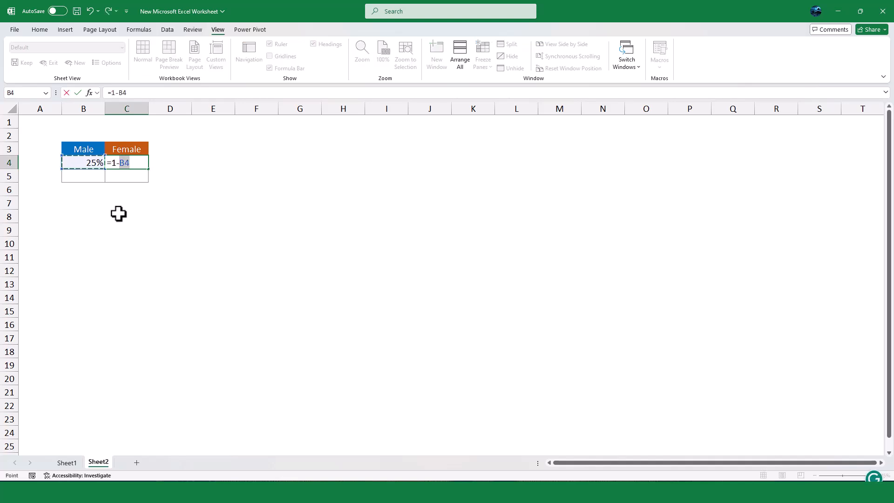
{"action": "key", "text": "Return"}
Enter 100% in both the Male and Female cells of row 5 (B5 and C5)
{"action": "type", "text": "100"}
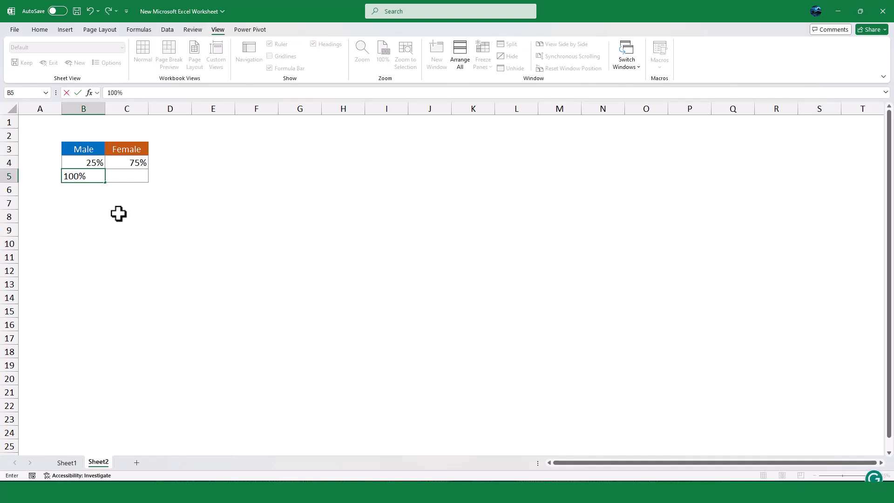
{"action": "key", "text": "Tab"}
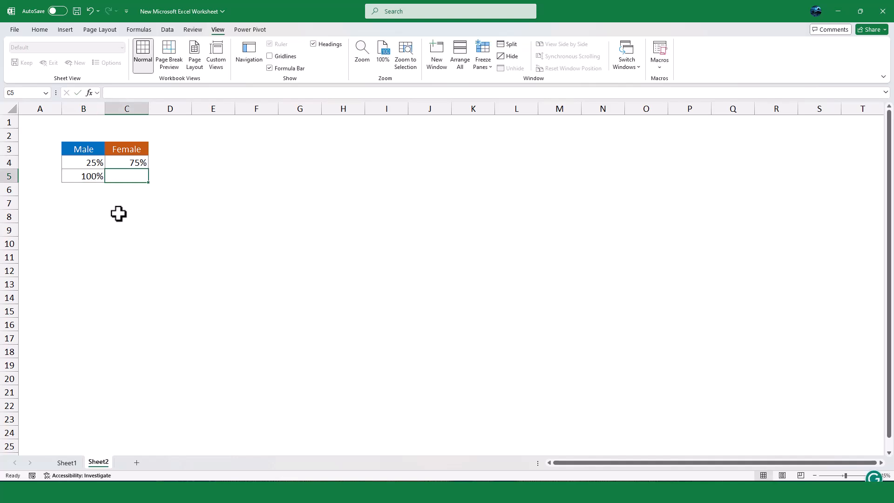
{"action": "type", "text": "100"}
{"action": "key", "text": "Return"}
Insert a 2-D clustered column chart from the Male/Female data in B3:C5
{"action": "left_click_drag", "start_coordinate": [86, 150], "coordinate": [130, 181]}
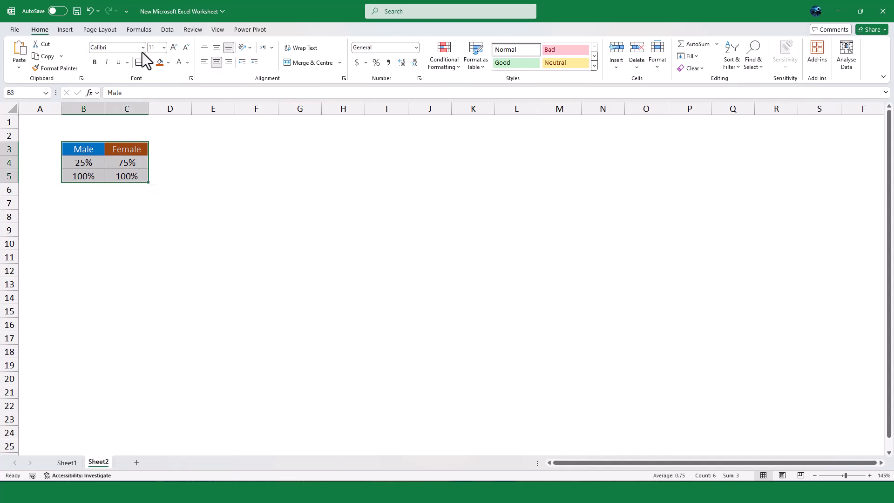
{"action": "left_click", "coordinate": [69, 31]}
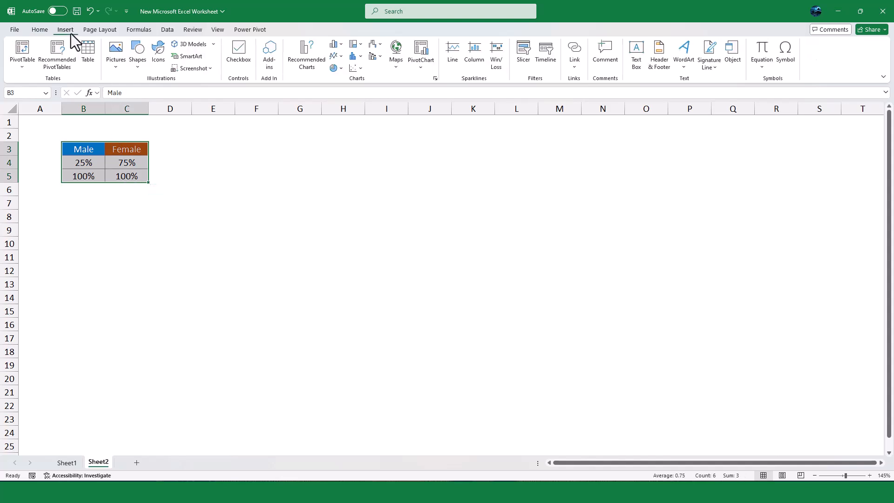
{"action": "left_click", "coordinate": [336, 45]}
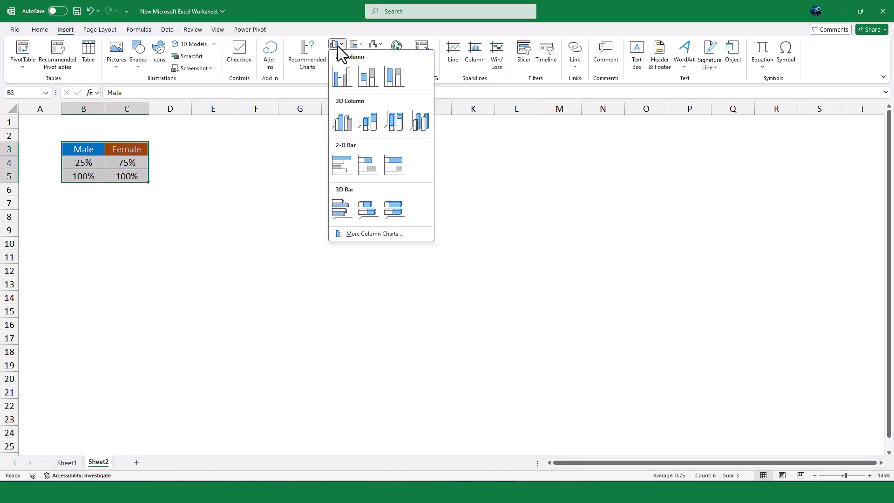
{"action": "left_click", "coordinate": [341, 80]}
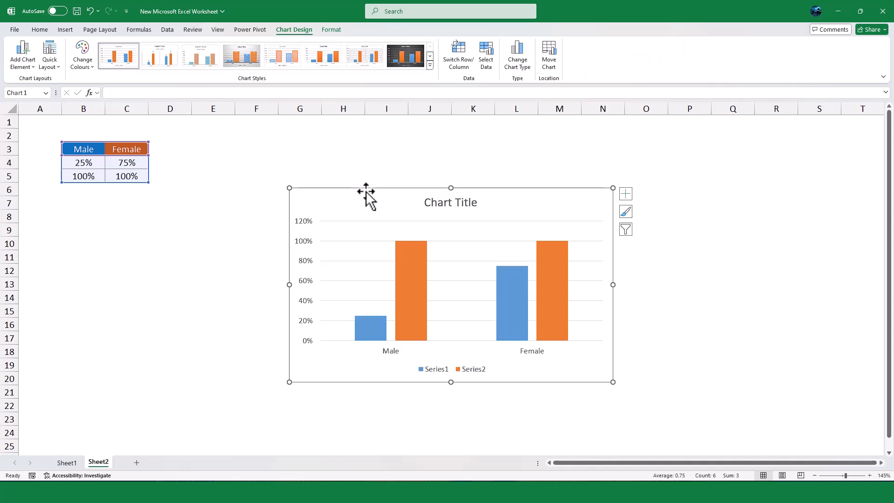
Remove the vertical axis, gridlines, title and legend from the column chart
{"action": "left_click", "coordinate": [178, 201]}
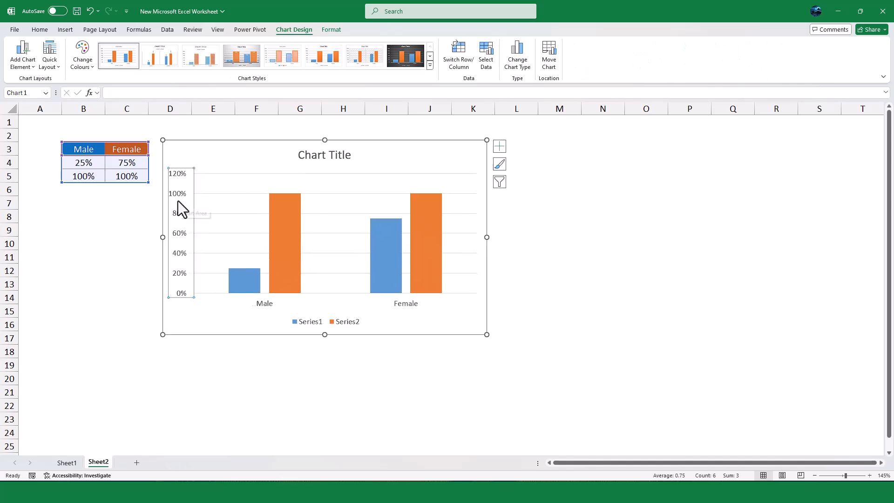
{"action": "key", "text": "Delete"}
{"action": "key", "text": "Delete"}
{"action": "left_click", "coordinate": [309, 163]}
{"action": "key", "text": "Delete"}
{"action": "left_click", "coordinate": [331, 326]}
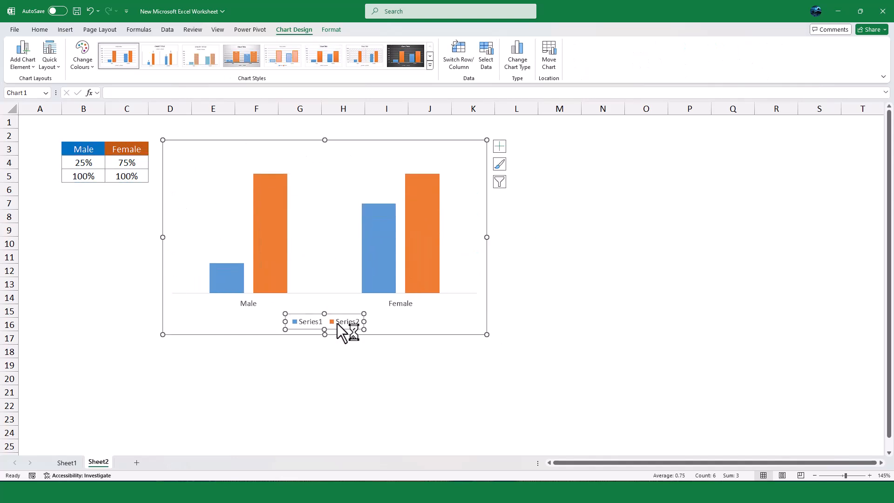
{"action": "key", "text": "Delete"}
{"action": "left_click", "coordinate": [399, 376]}
Search the stock icons for "person" and insert the solid standing man and woman icons at cell G20 below the chart
{"action": "left_click", "coordinate": [312, 377]}
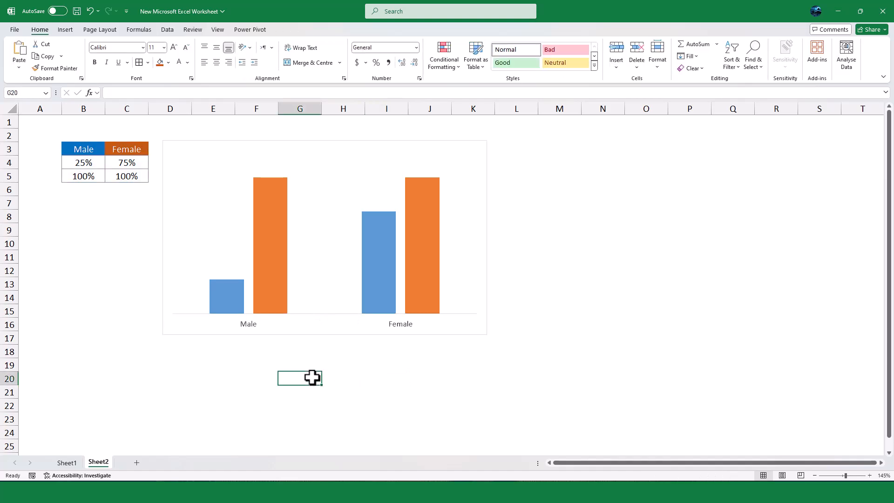
{"action": "left_click", "coordinate": [65, 30]}
{"action": "left_click", "coordinate": [160, 61]}
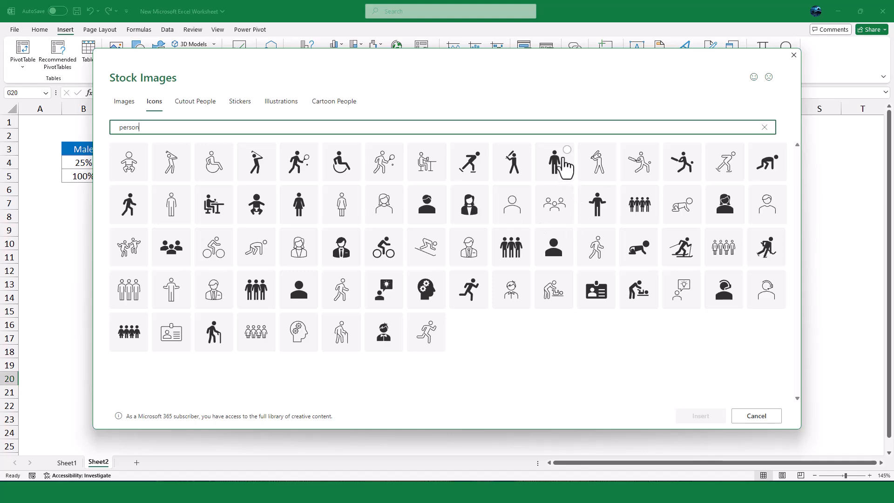
{"action": "left_click", "coordinate": [566, 158]}
{"action": "left_click", "coordinate": [313, 209]}
{"action": "left_click", "coordinate": [698, 418]}
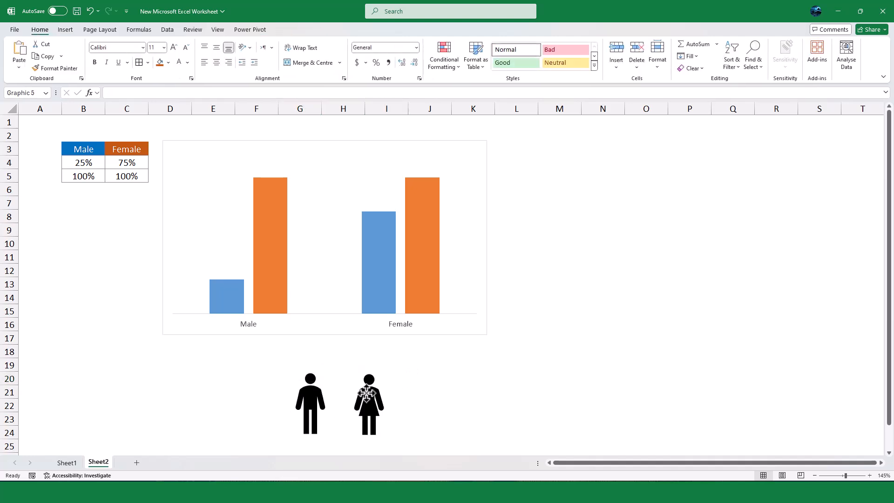
Copy the man and woman icons together and paste the duplicates beside the originals, around cell K20
{"action": "left_click", "coordinate": [369, 403]}
{"action": "left_click", "coordinate": [312, 408], "text": "ctrl"}
{"action": "key", "text": "ctrl+c"}
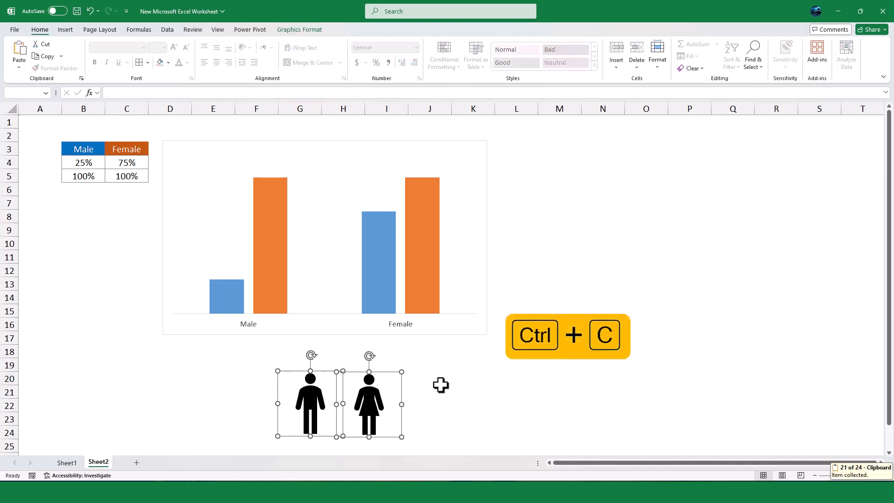
{"action": "left_click", "coordinate": [455, 376]}
{"action": "key", "text": "ctrl+v"}
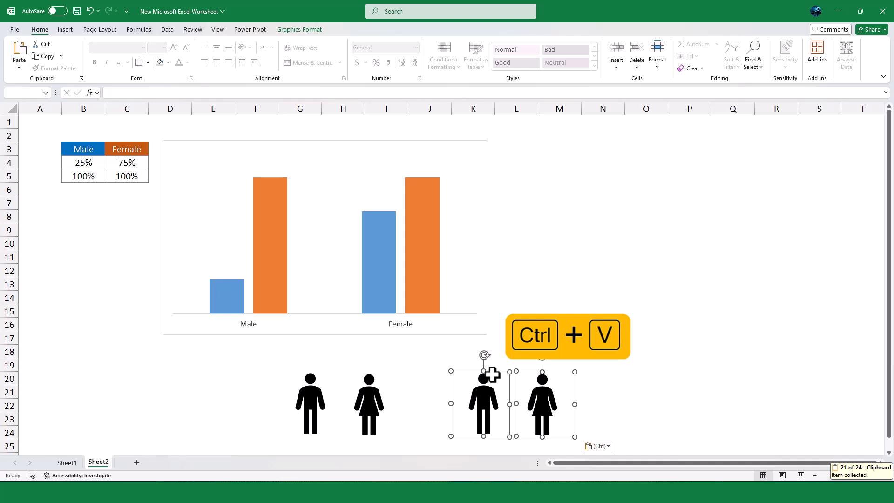
Set the duplicated man and woman icons to no fill with a black outline
{"action": "left_click", "coordinate": [306, 32]}
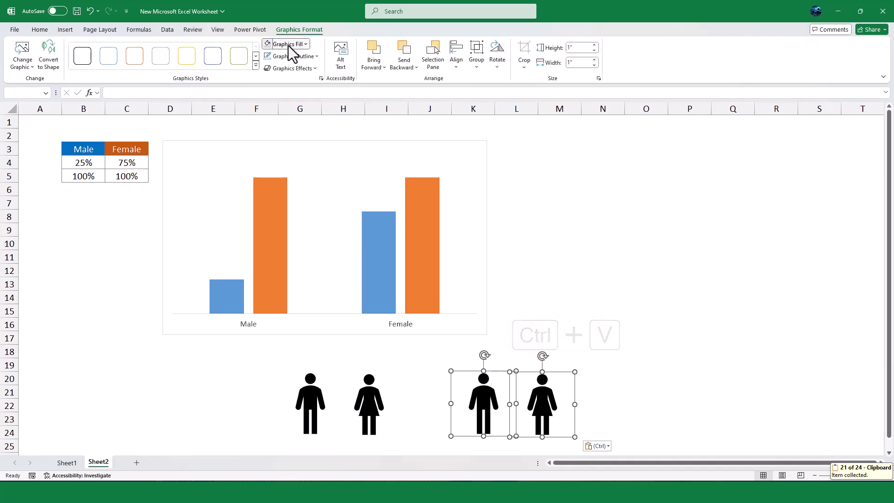
{"action": "left_click", "coordinate": [287, 44]}
{"action": "left_click", "coordinate": [281, 183]}
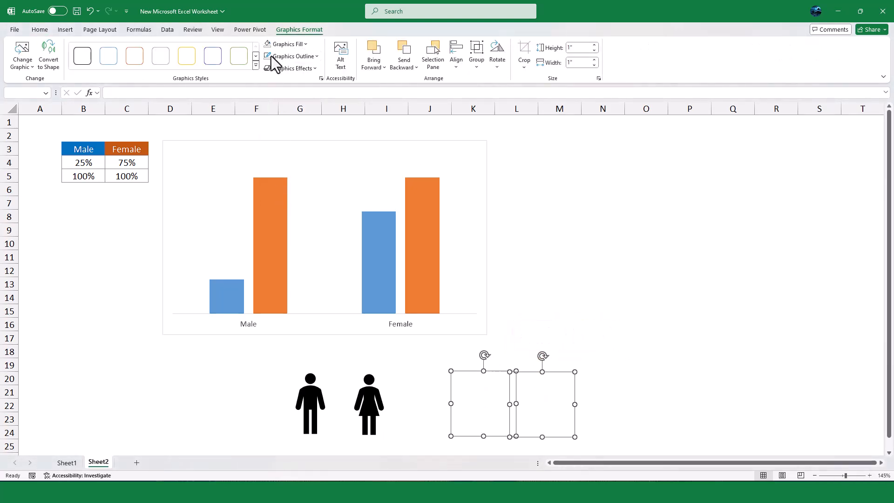
{"action": "left_click", "coordinate": [278, 58]}
{"action": "left_click", "coordinate": [272, 88]}
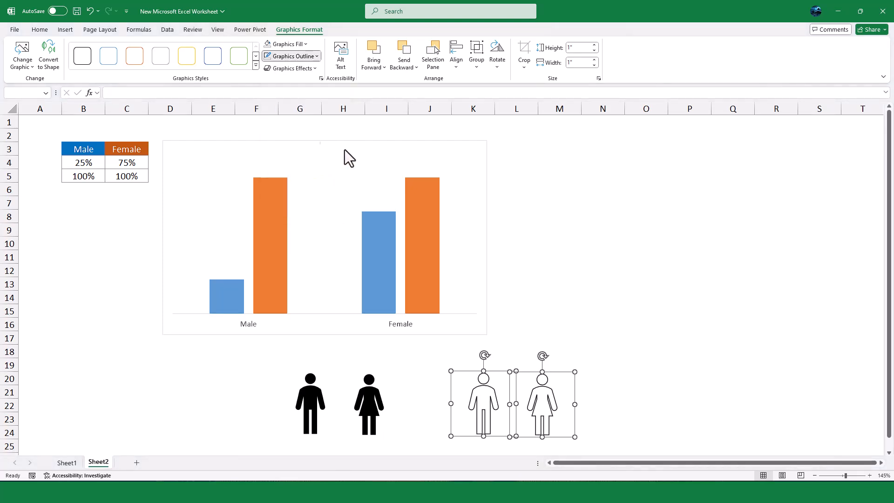
{"action": "left_click", "coordinate": [541, 302]}
Fill the solid man icon with standard blue and give the unfilled man icon a matching blue outline
{"action": "left_click", "coordinate": [306, 400]}
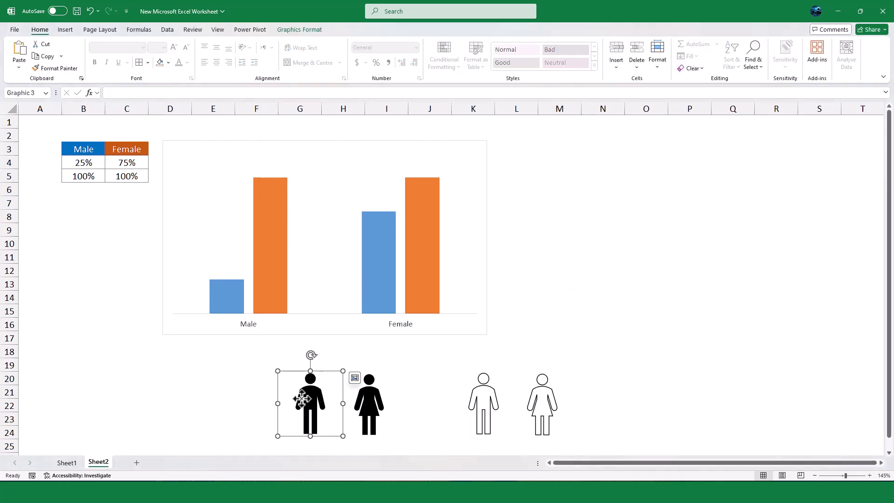
{"action": "left_click", "coordinate": [169, 62]}
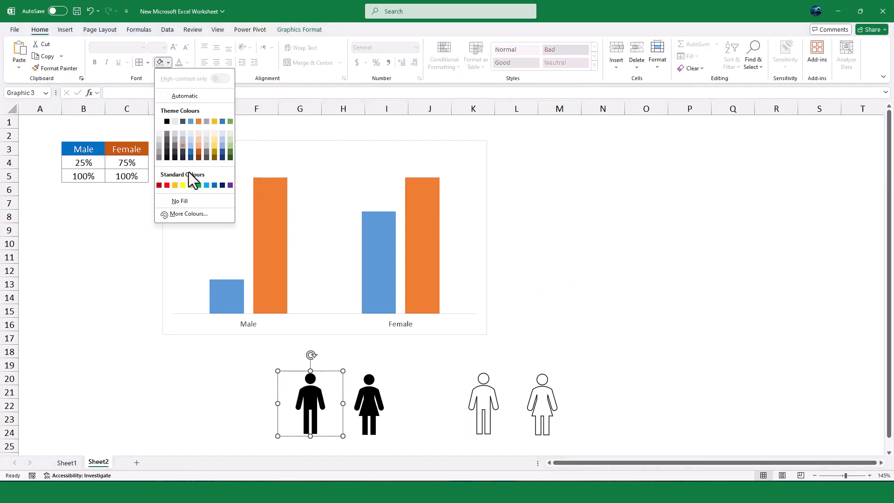
{"action": "left_click", "coordinate": [215, 185]}
{"action": "left_click", "coordinate": [487, 391]}
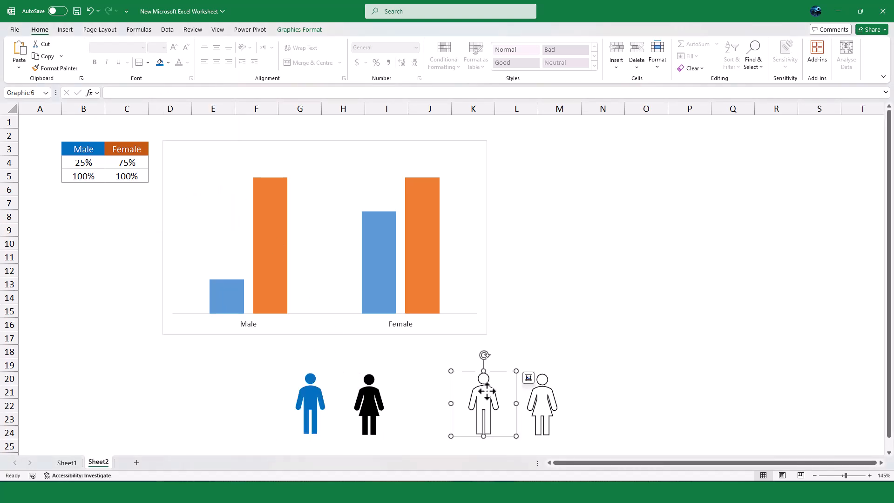
{"action": "left_click", "coordinate": [310, 30]}
{"action": "left_click", "coordinate": [301, 56]}
{"action": "left_click", "coordinate": [322, 178]}
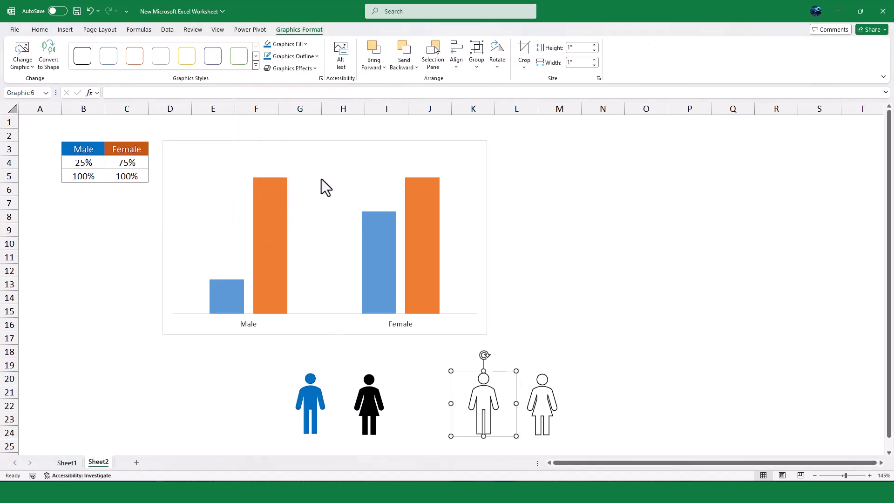
Fill the solid woman icon with dark orange and give the unfilled woman icon a dark orange outline
{"action": "left_click", "coordinate": [378, 399]}
{"action": "left_click", "coordinate": [305, 44]}
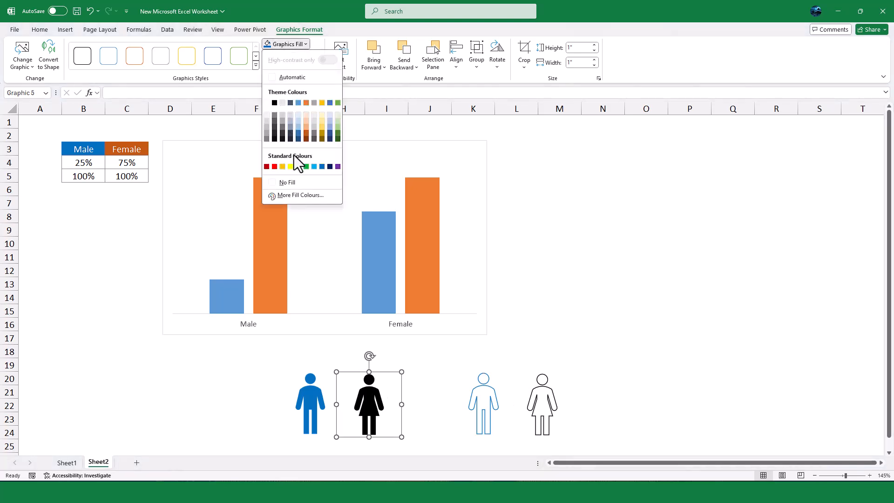
{"action": "left_click", "coordinate": [305, 135]}
{"action": "left_click", "coordinate": [522, 388]}
{"action": "left_click", "coordinate": [286, 56]}
{"action": "left_click", "coordinate": [306, 147]}
{"action": "left_click", "coordinate": [589, 285]}
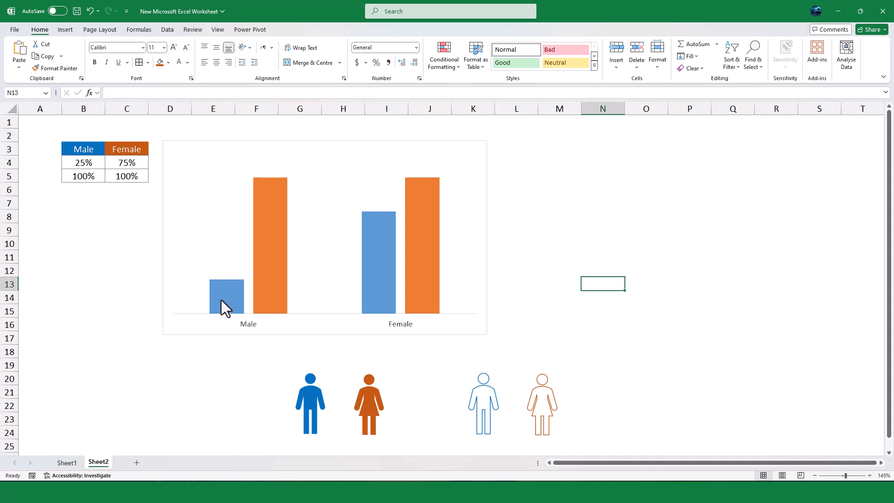
Copy the solid blue man icon and paste it onto only the Male 25% column of the chart
{"action": "left_click", "coordinate": [256, 353]}
{"action": "left_click", "coordinate": [307, 405]}
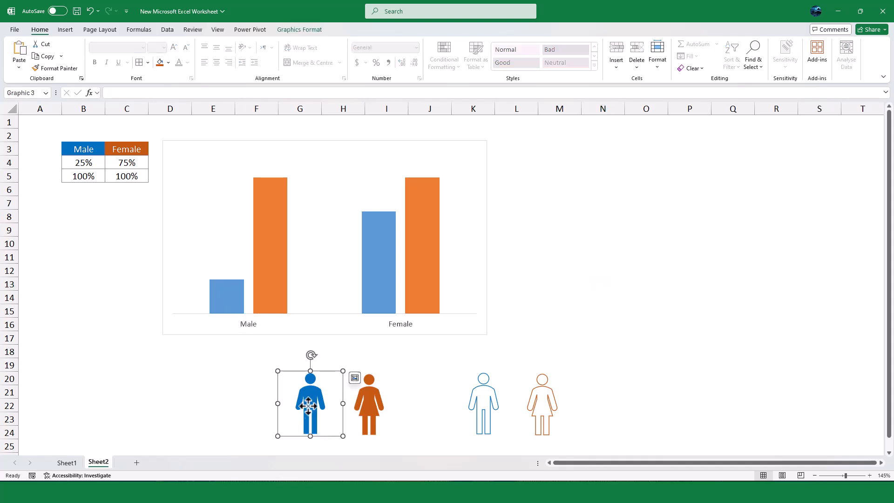
{"action": "key", "text": "ctrl+c"}
{"action": "left_click", "coordinate": [230, 301]}
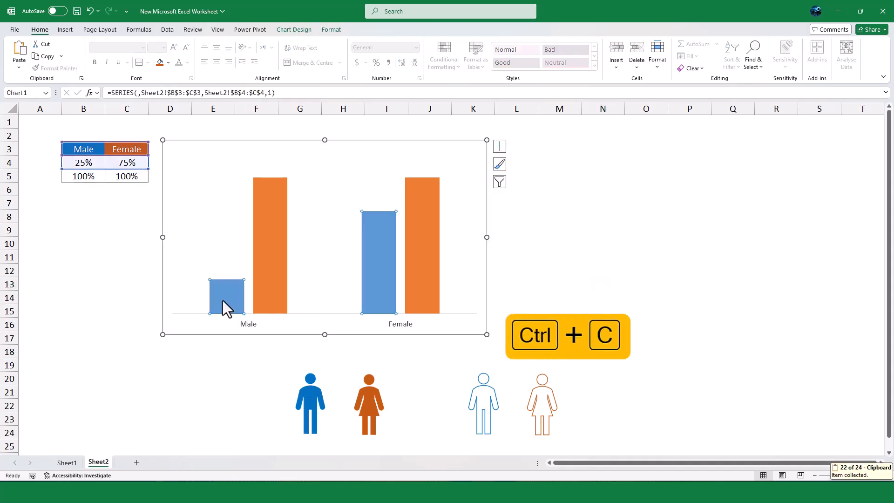
{"action": "left_click", "coordinate": [223, 298]}
{"action": "key", "text": "ctrl+v"}
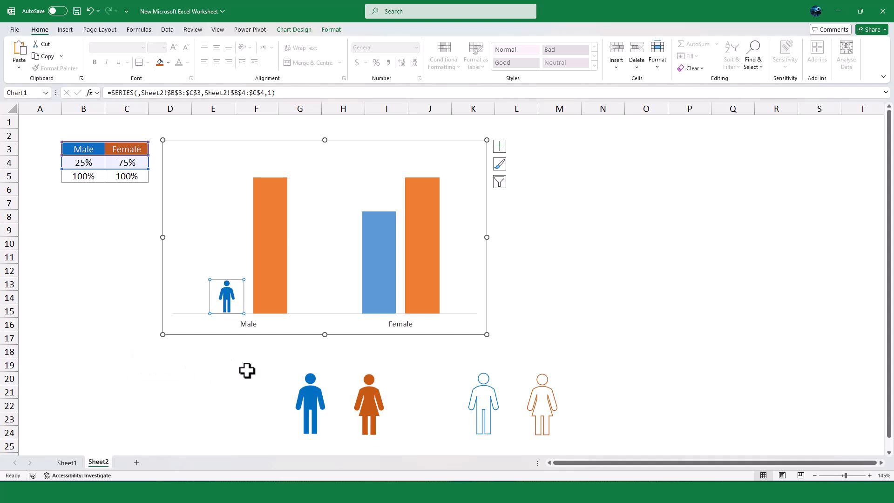
{"action": "left_click", "coordinate": [247, 371]}
Copy the outlined blue man icon and paste it onto only the Male 100% column
{"action": "left_click", "coordinate": [486, 395]}
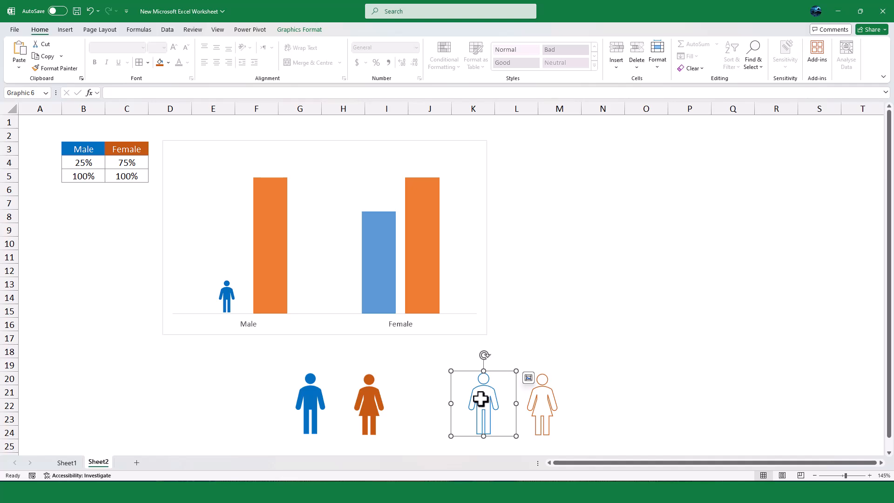
{"action": "key", "text": "ctrl+c"}
{"action": "left_click", "coordinate": [269, 277]}
{"action": "left_click", "coordinate": [268, 262]}
{"action": "key", "text": "ctrl+v"}
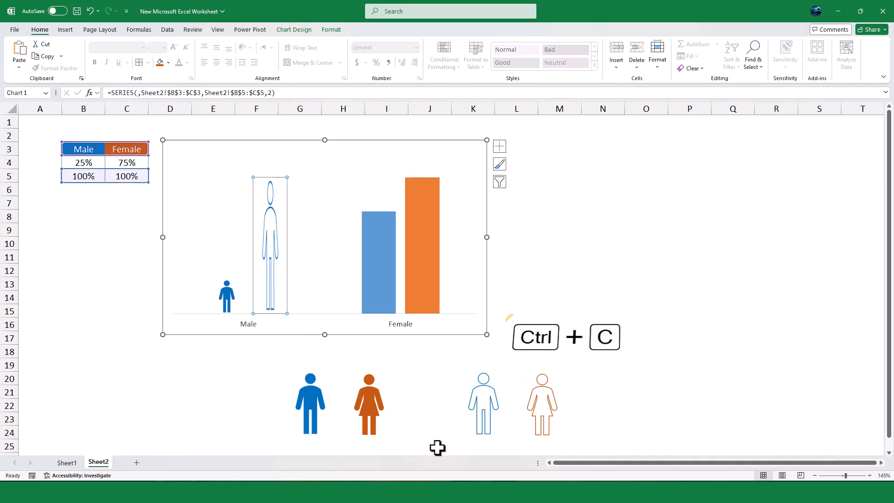
Copy the solid orange woman icon and paste it onto only the Female 75% column
{"action": "left_click", "coordinate": [369, 400]}
{"action": "key", "text": "ctrl+c"}
{"action": "left_click", "coordinate": [381, 262]}
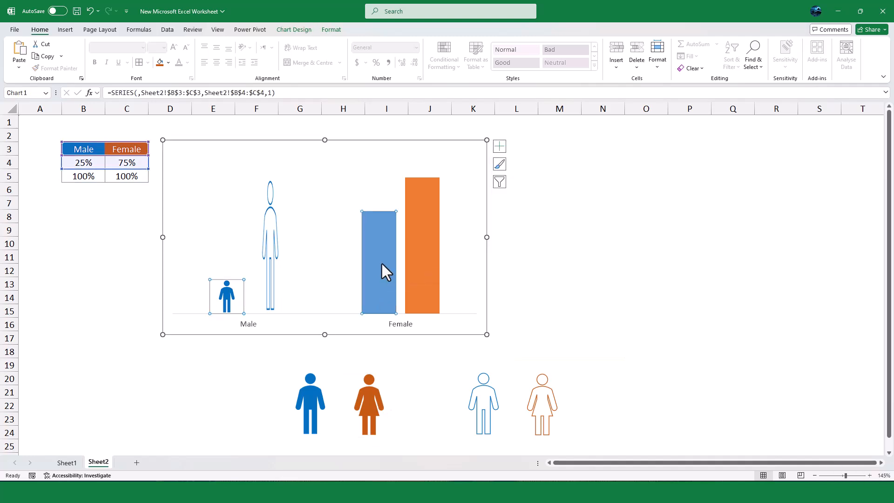
{"action": "left_click", "coordinate": [381, 262]}
{"action": "key", "text": "ctrl+v"}
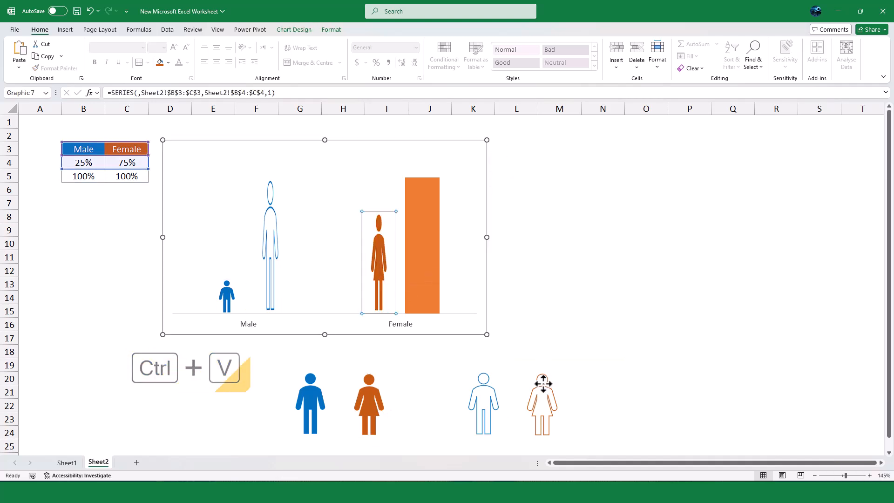
Copy the outlined orange woman icon and paste it onto only the Female 100% column
{"action": "left_click", "coordinate": [541, 391]}
{"action": "key", "text": "ctrl+c"}
{"action": "left_click", "coordinate": [429, 267]}
{"action": "left_click", "coordinate": [426, 264]}
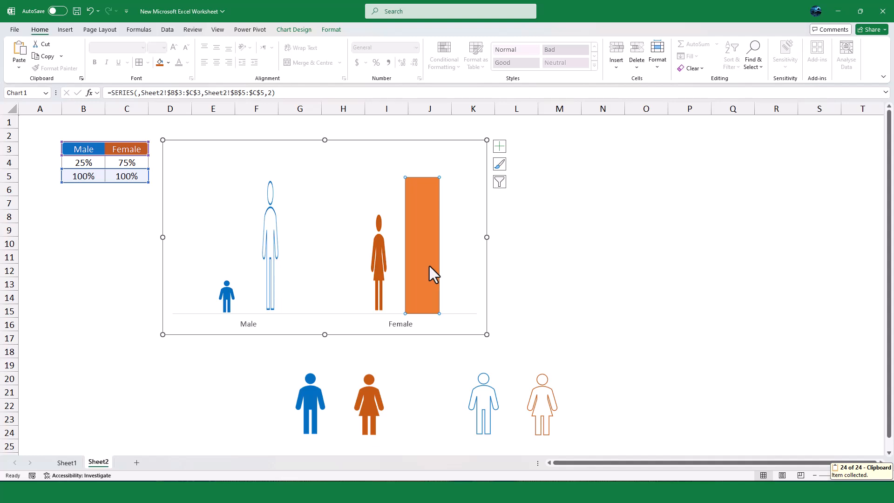
{"action": "key", "text": "ctrl+v"}
{"action": "left_click", "coordinate": [609, 331]}
Set the picture fill of the solid Male and Female columns to Stack and Scale with 1 unit per picture
{"action": "left_click", "coordinate": [227, 300]}
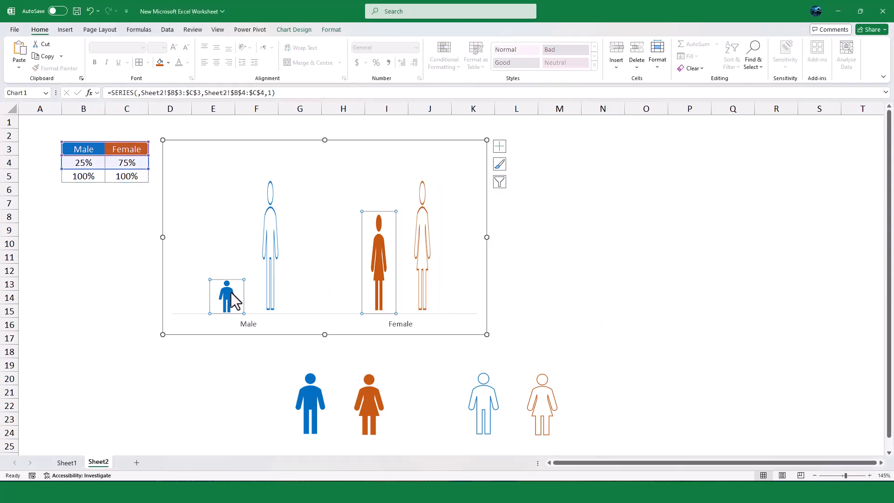
{"action": "left_click", "coordinate": [332, 30]}
{"action": "left_click", "coordinate": [45, 56]}
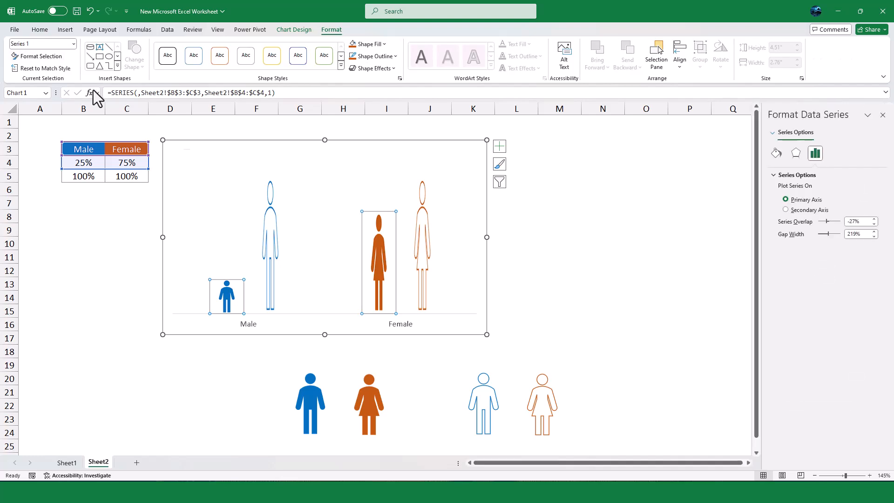
{"action": "left_click", "coordinate": [777, 153]}
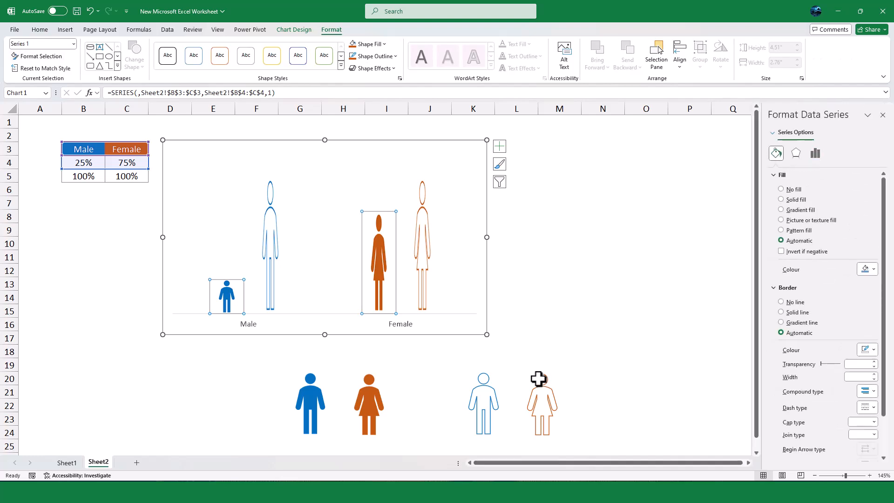
{"action": "left_click", "coordinate": [228, 291]}
{"action": "key", "text": "ctrl+v"}
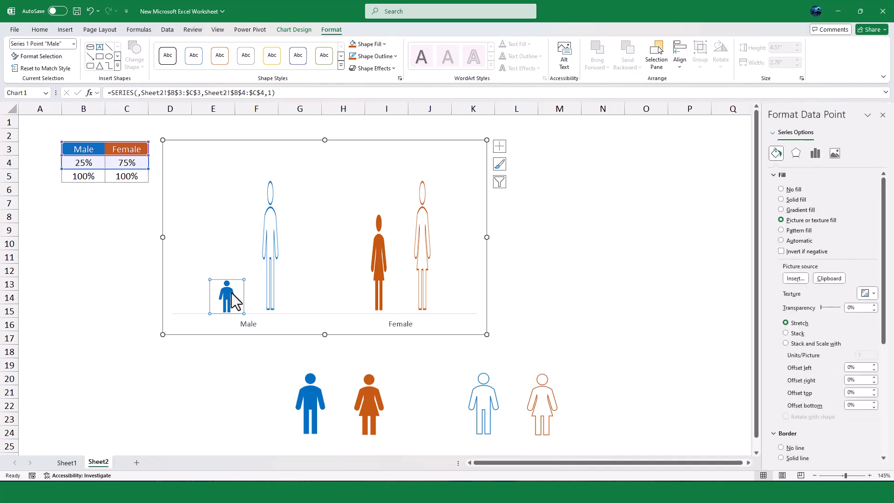
{"action": "left_click", "coordinate": [786, 344]}
{"action": "left_click", "coordinate": [379, 268]}
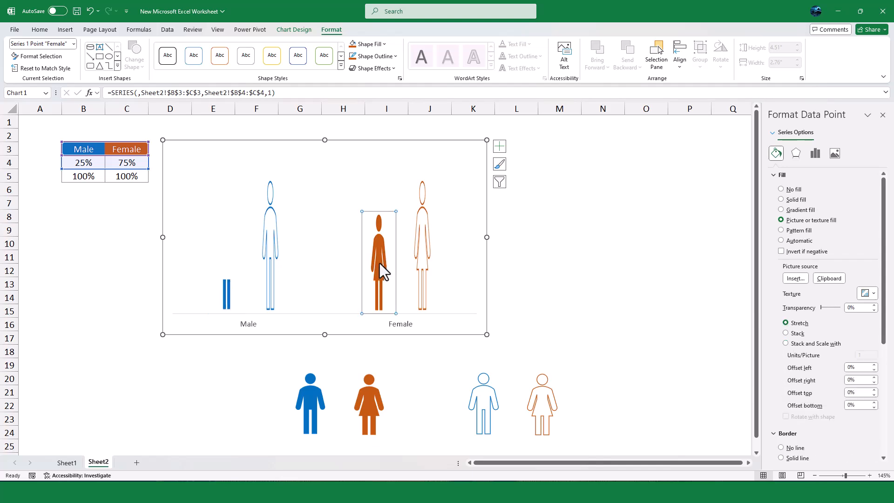
{"action": "left_click", "coordinate": [785, 343]}
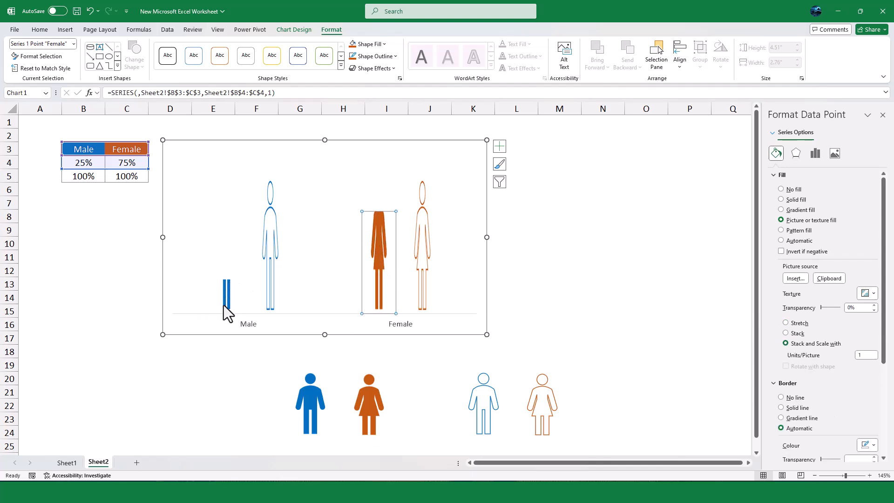
Set the series gap width to 0% and the series overlap to 100% for the columns
{"action": "left_click", "coordinate": [271, 243]}
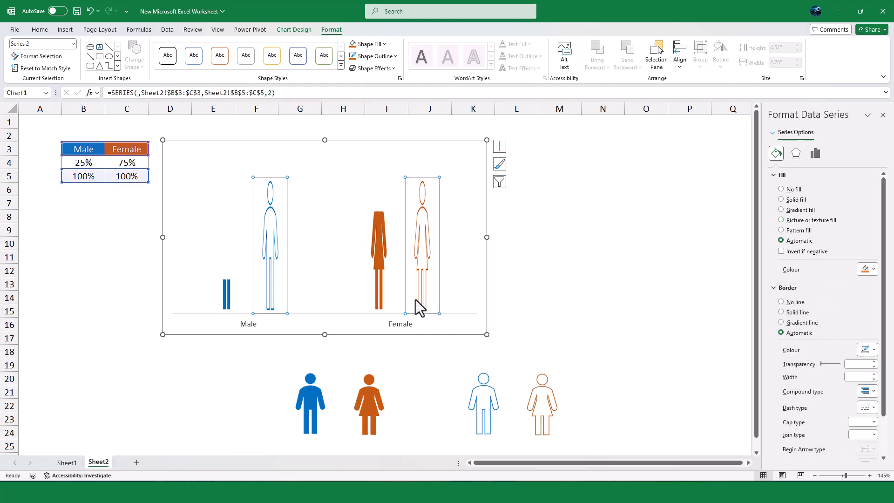
{"action": "left_click", "coordinate": [815, 156]}
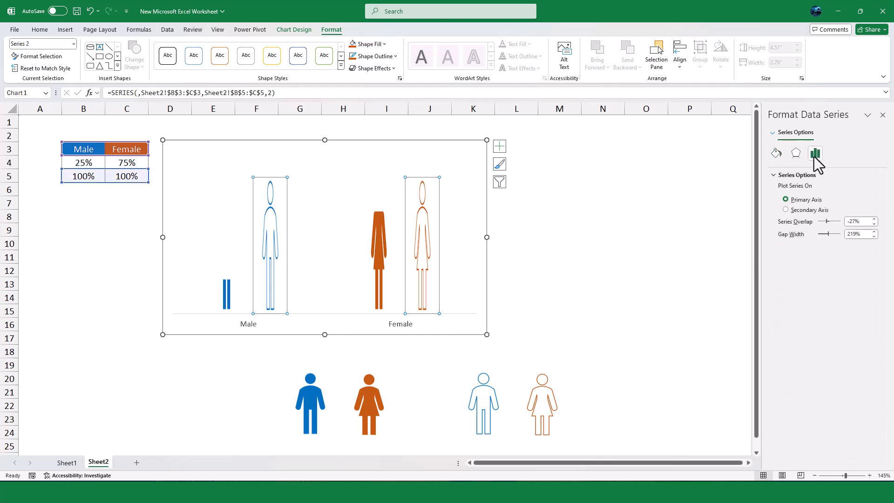
{"action": "left_click_drag", "start_coordinate": [828, 221], "coordinate": [849, 226]}
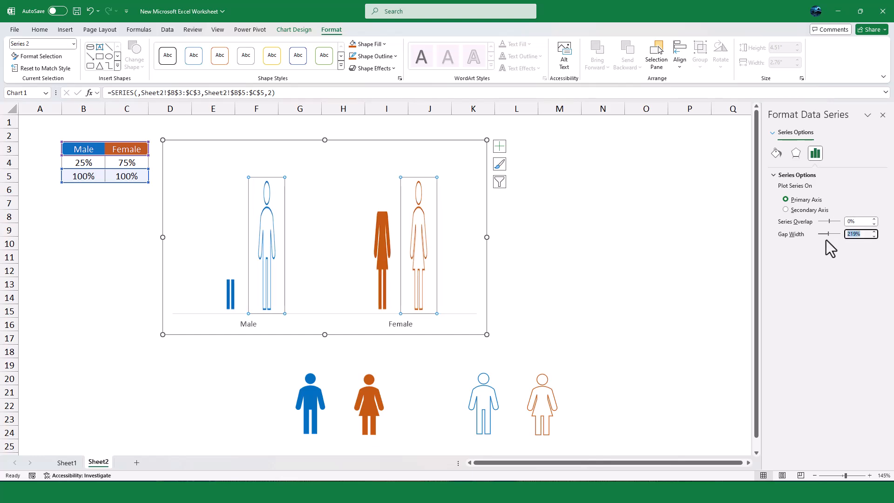
{"action": "left_click", "coordinate": [863, 222]}
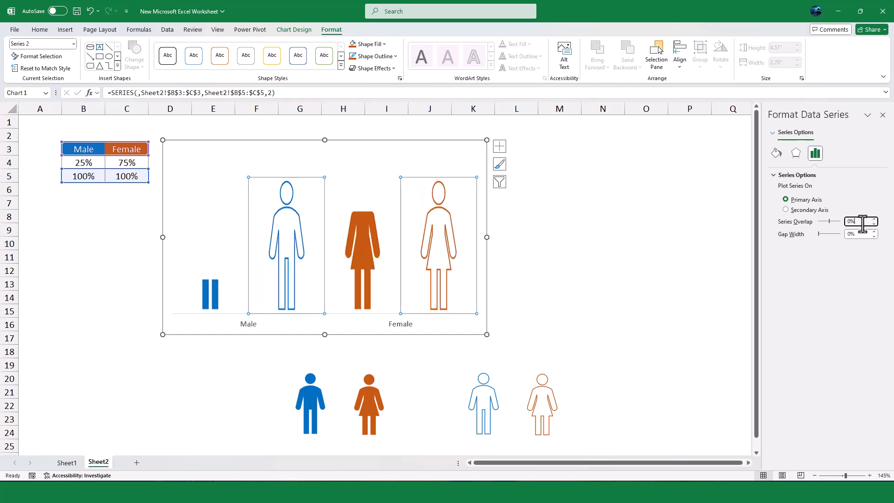
{"action": "type", "text": "100"}
{"action": "key", "text": "Return"}
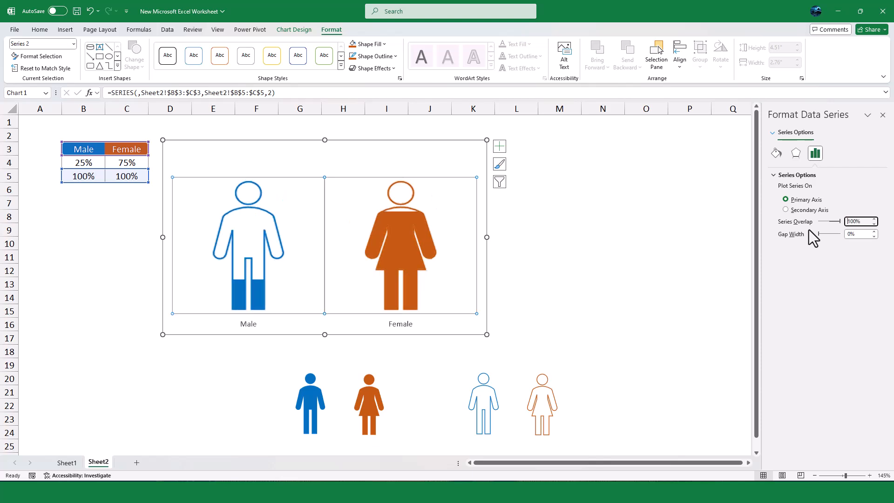
Shrink the infographic chart and place it beneath the Male/Female percentage table
{"action": "left_click", "coordinate": [629, 275]}
{"action": "left_click", "coordinate": [230, 234]}
{"action": "left_click_drag", "start_coordinate": [487, 140], "coordinate": [347, 203]}
{"action": "left_click_drag", "start_coordinate": [233, 212], "coordinate": [126, 212]}
Delete the four loose solid and outlined person icons from the worksheet
{"action": "left_click_drag", "start_coordinate": [262, 353], "coordinate": [559, 419]}
{"action": "left_click", "coordinate": [386, 306]}
{"action": "left_click", "coordinate": [317, 407]}
{"action": "key", "text": "Delete"}
{"action": "left_click", "coordinate": [366, 411]}
{"action": "key", "text": "Delete"}
{"action": "left_click", "coordinate": [484, 403]}
{"action": "key", "text": "Delete"}
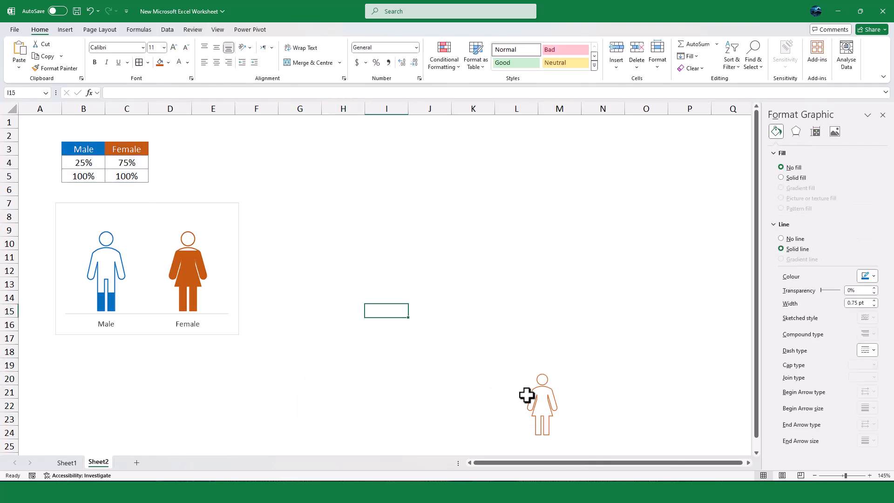
{"action": "key", "text": "Delete"}
Test the infographic with Male percentages of 50% and 10% in cell B4
{"action": "left_click", "coordinate": [84, 162]}
{"action": "type", "text": "50"}
{"action": "key", "text": "Return"}
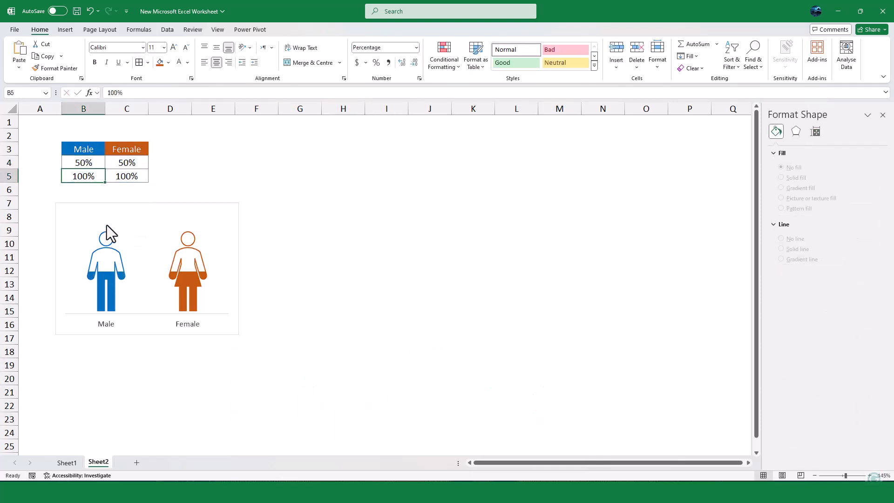
{"action": "left_click", "coordinate": [84, 162]}
{"action": "type", "text": "10"}
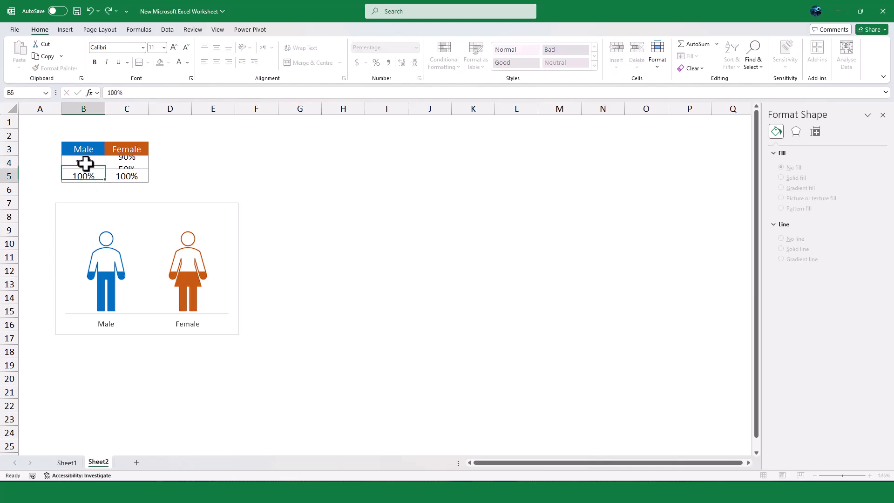
{"action": "key", "text": "Return"}
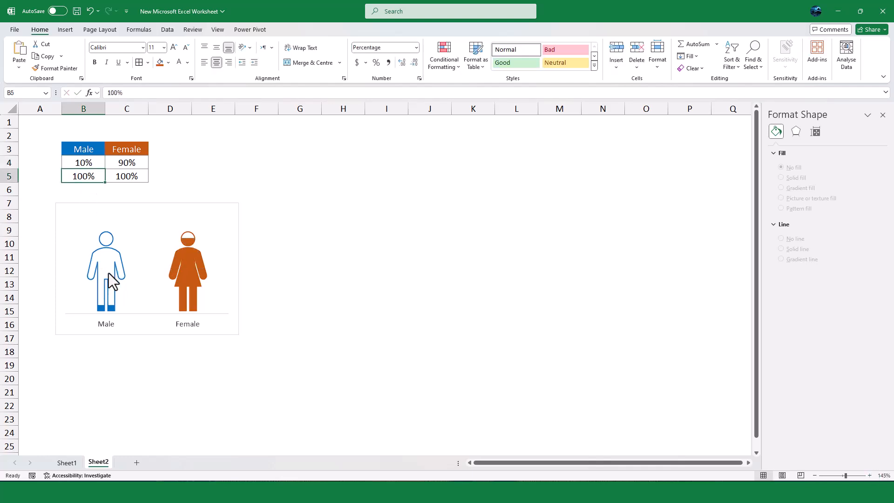
Add a data label to the Male column of the 100% series
{"action": "left_click", "coordinate": [112, 308]}
{"action": "left_click", "coordinate": [109, 310]}
{"action": "right_click", "coordinate": [102, 292]}
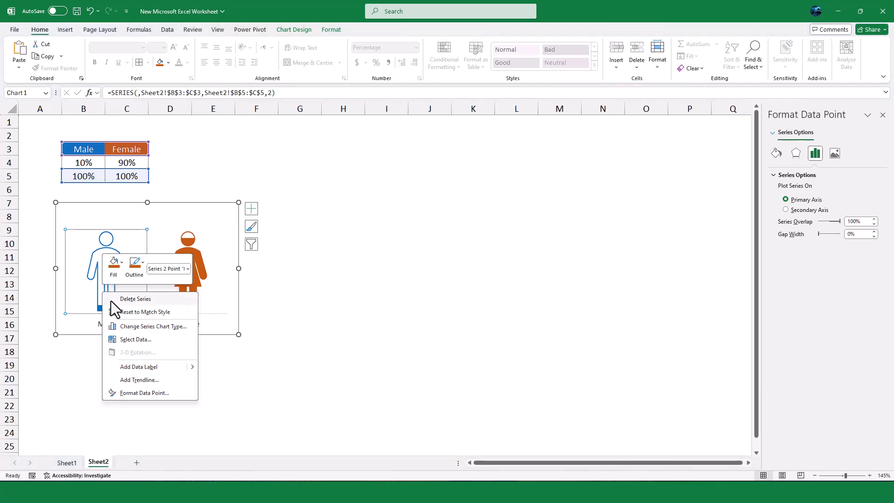
{"action": "key", "text": "Escape"}
{"action": "key", "text": "ctrl+z"}
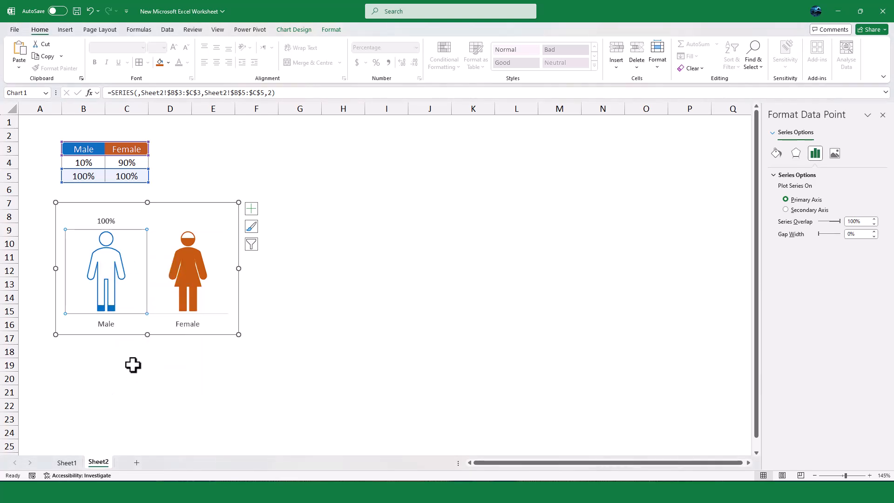
Make the 100% series' data labels show the values from cells B4:C4 instead of the series value
{"action": "left_click", "coordinate": [108, 220]}
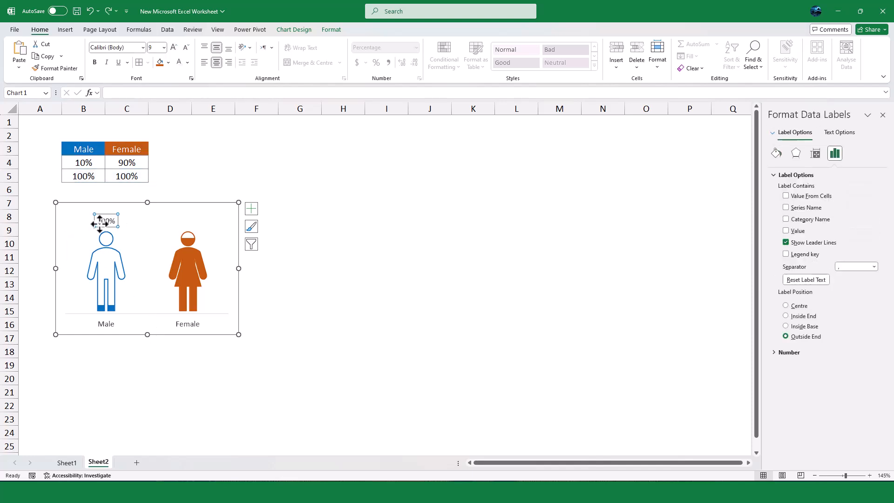
{"action": "left_click", "coordinate": [786, 196]}
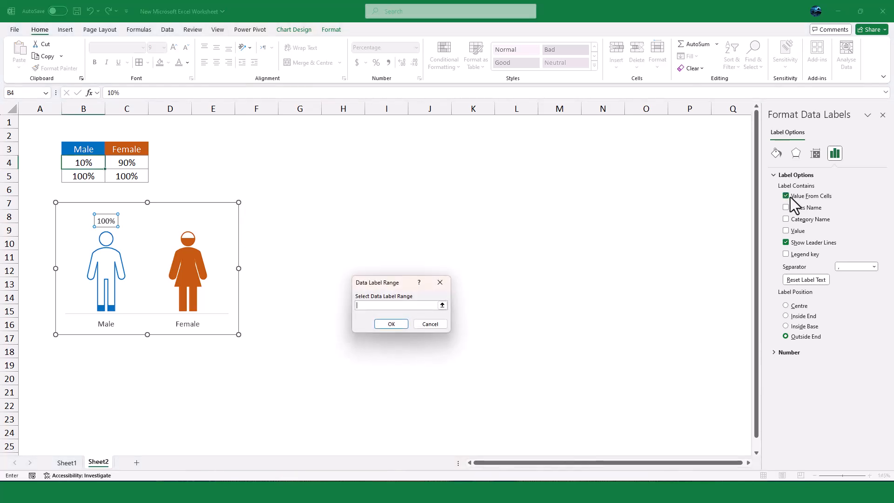
{"action": "left_click", "coordinate": [442, 305]}
{"action": "left_click_drag", "start_coordinate": [79, 164], "coordinate": [145, 160]}
{"action": "key", "text": "Return"}
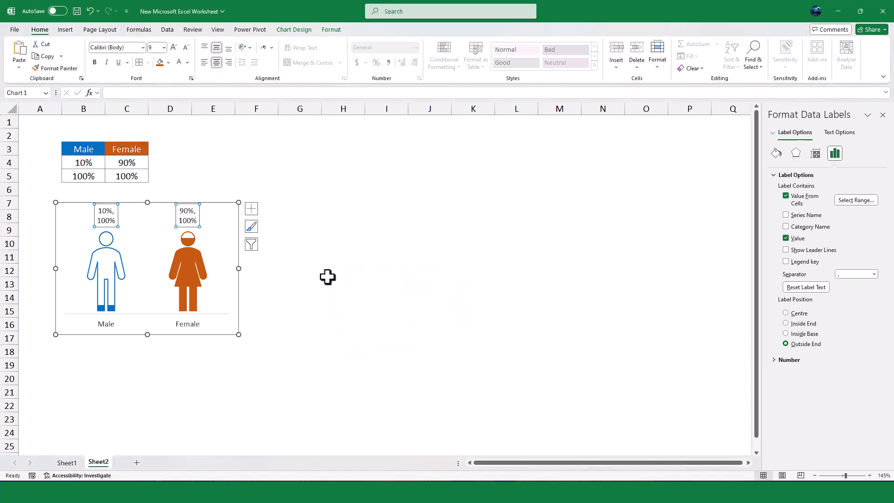
{"action": "left_click", "coordinate": [787, 239]}
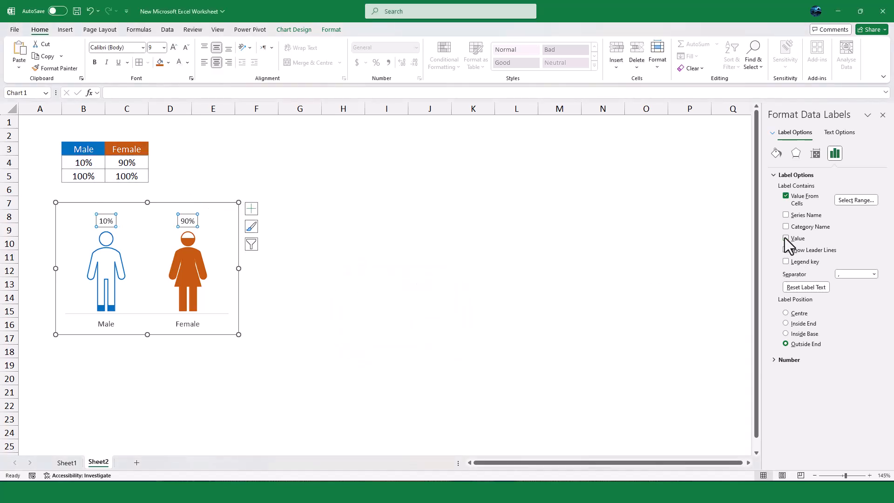
{"action": "left_click", "coordinate": [459, 294]}
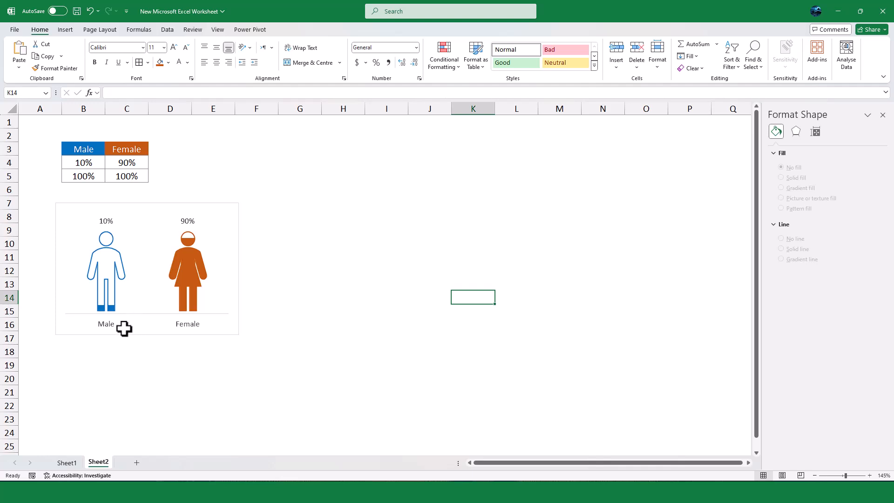
Try Male percentages of 25% and 50% in cell B4, and set it to 75%
{"action": "left_click", "coordinate": [84, 167]}
{"action": "type", "text": "25"}
{"action": "key", "text": "Return"}
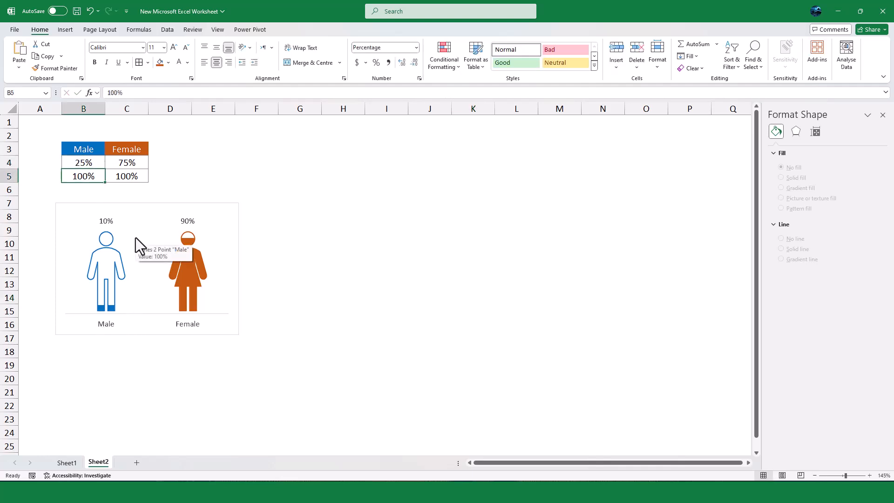
{"action": "key", "text": "Up"}
{"action": "type", "text": "50"}
{"action": "key", "text": "Return"}
{"action": "left_click", "coordinate": [101, 162]}
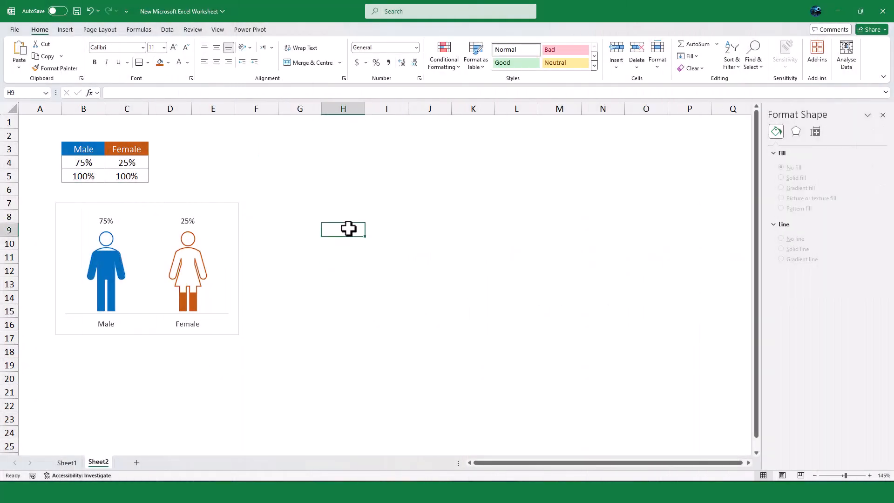
Move the infographic chart up so it sits directly beneath the percentage table, and deselect it
{"action": "mouse_move", "coordinate": [224, 207]}
{"action": "left_mouse_down"}
{"action": "mouse_move", "coordinate": [220, 194]}
{"action": "mouse_move", "coordinate": [227, 193]}
{"action": "left_mouse_up"}
{"action": "left_click", "coordinate": [423, 277]}
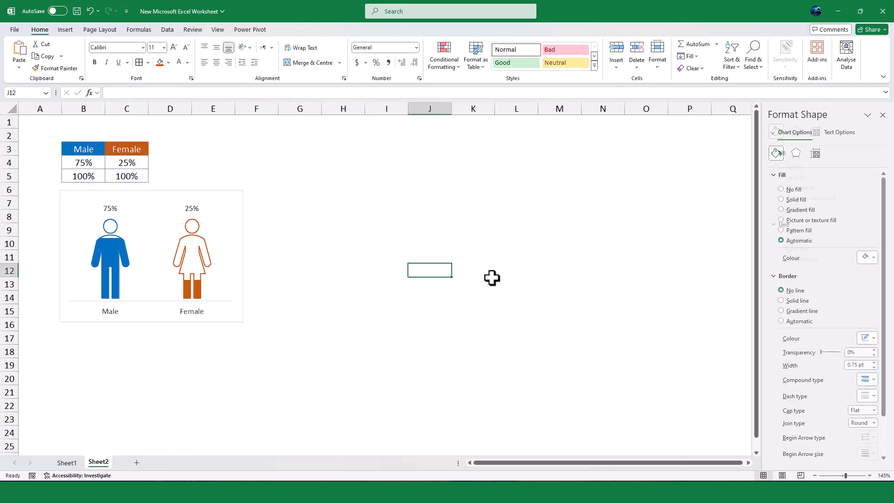
{"action": "left_click", "coordinate": [440, 200]}
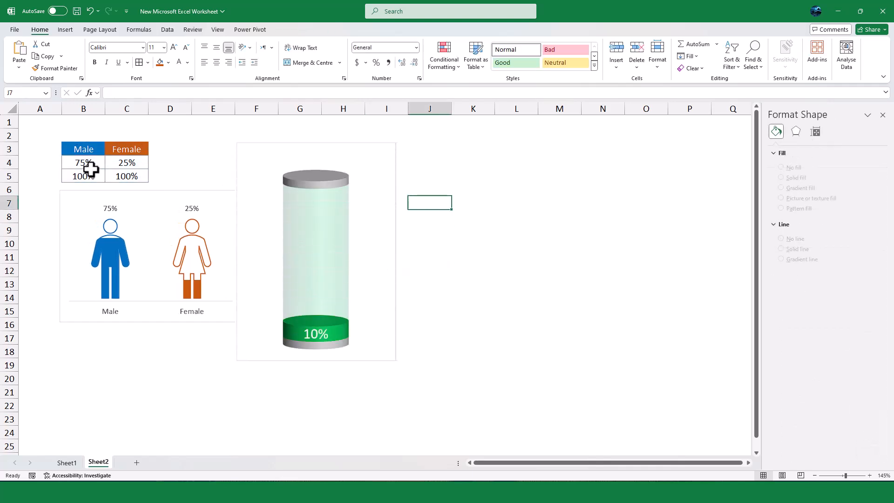
Enter the labels Upper Cap, Performance, Lower Performance and Lower Cap in J3:J6, and widen column J to fit them
{"action": "left_click", "coordinate": [429, 154]}
{"action": "type", "text": "Upper Cap"}
{"action": "key", "text": "Return"}
{"action": "type", "text": "Performance"}
{"action": "key", "text": "Return"}
{"action": "type", "text": "Lower Performance"}
{"action": "key", "text": "Return"}
{"action": "type", "text": "Lower Cap"}
{"action": "key", "text": "Return"}
{"action": "left_click", "coordinate": [462, 202]}
{"action": "left_click_drag", "start_coordinate": [452, 109], "coordinate": [496, 109]}
Link the Performance value in K4 to the Male percentage with =B4, and enter 5% for Upper Cap in K3
{"action": "left_click", "coordinate": [498, 164]}
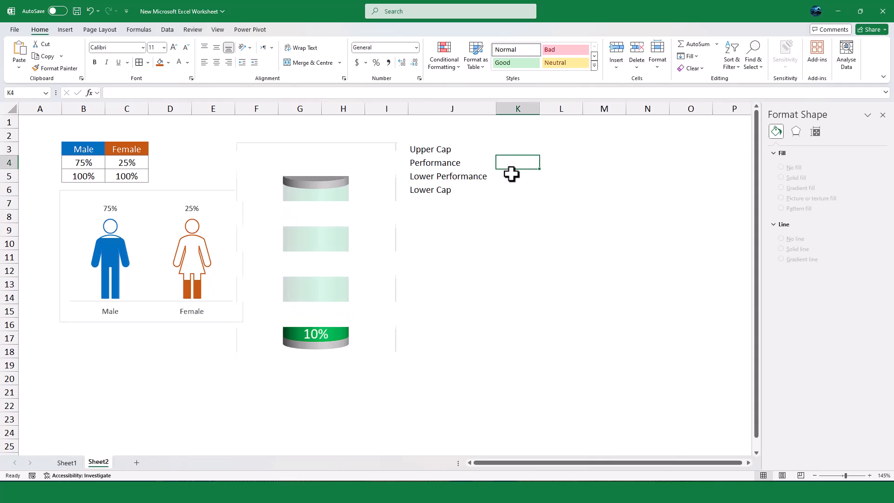
{"action": "type", "text": "="}
{"action": "left_click", "coordinate": [104, 164]}
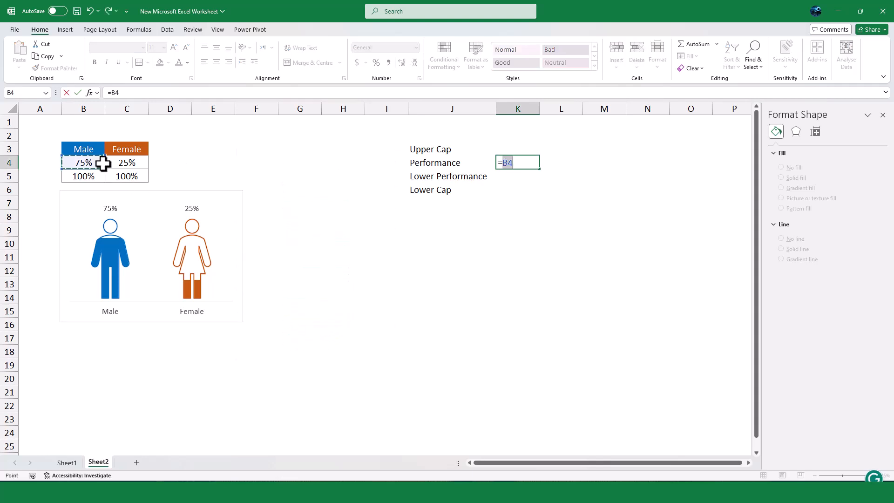
{"action": "key", "text": "Return"}
{"action": "key", "text": "Up"}
{"action": "key", "text": "Up"}
{"action": "type", "text": "5%"}
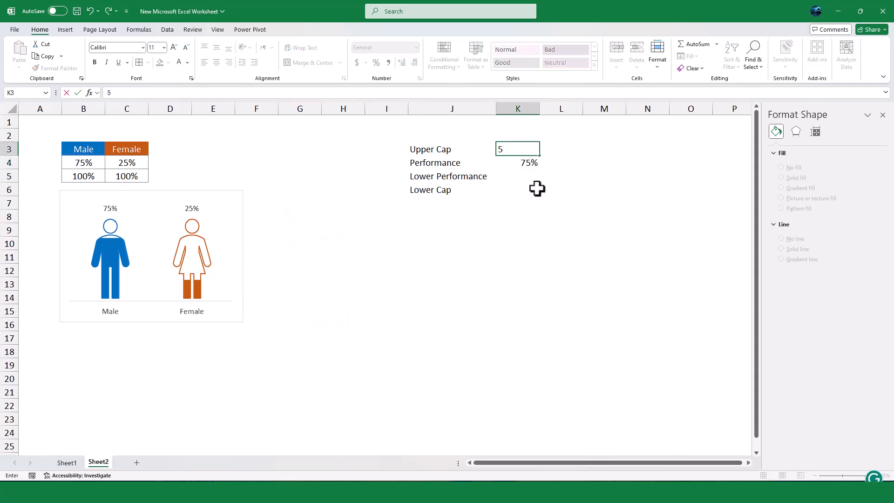
Calculate Lower Performance in K5 as 1 minus the Performance value in K4, and enter 5% for Lower Cap in K6
{"action": "left_click", "coordinate": [530, 178]}
{"action": "type", "text": "=1-"}
{"action": "left_click", "coordinate": [527, 160]}
{"action": "key", "text": "Return"}
{"action": "type", "text": "5%"}
{"action": "key", "text": "Return"}
Insert a 3D Stacked Column chart from the values in K3:K6
{"action": "left_click_drag", "start_coordinate": [515, 149], "coordinate": [525, 192]}
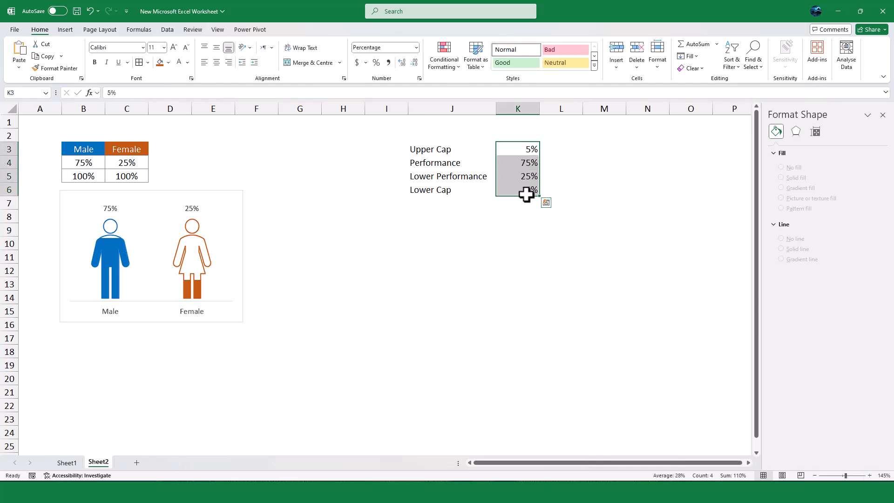
{"action": "left_click", "coordinate": [65, 30]}
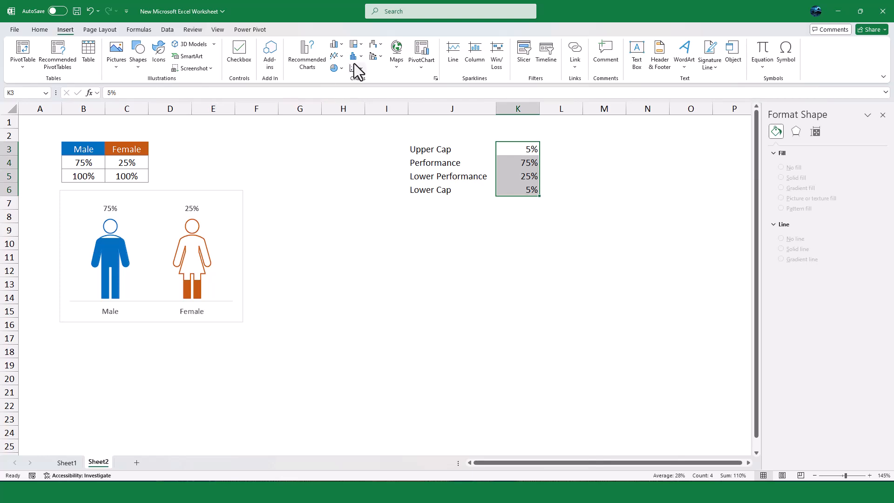
{"action": "left_click", "coordinate": [343, 46]}
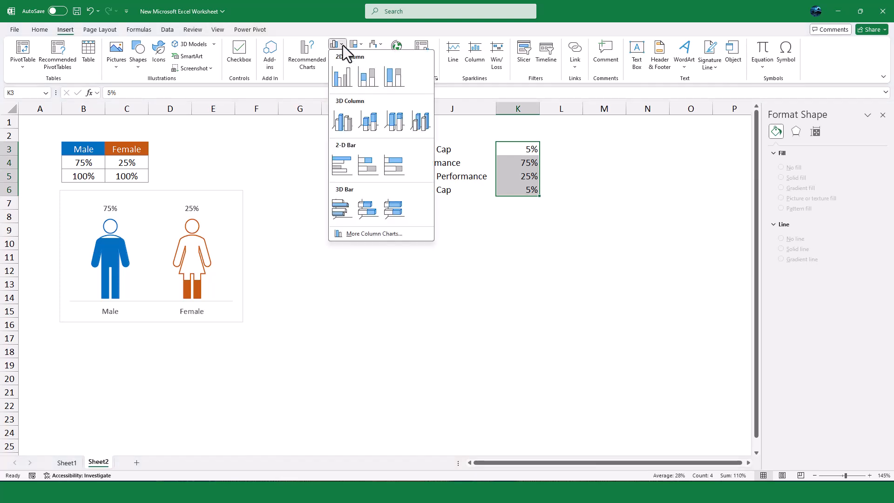
{"action": "left_click", "coordinate": [369, 120]}
Remove the new chart's title and vertical axis, and switch its rows and columns to stack the values in one column
{"action": "left_click", "coordinate": [394, 205]}
{"action": "key", "text": "Delete"}
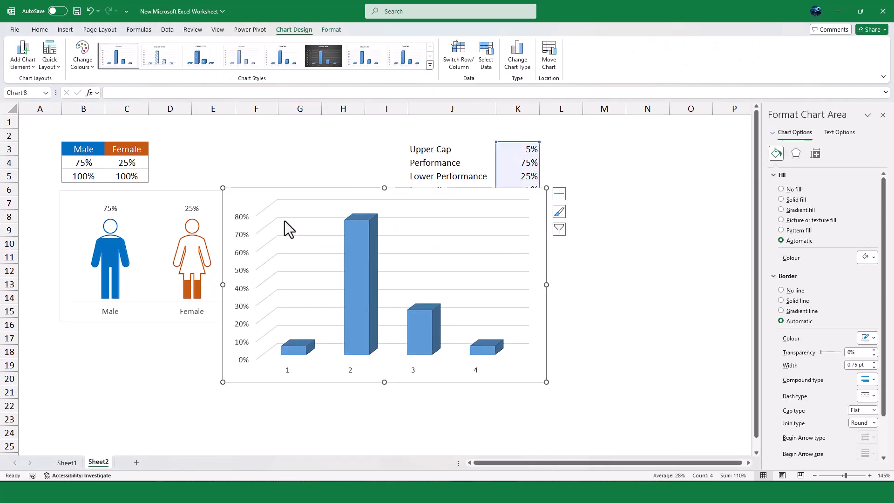
{"action": "left_click", "coordinate": [244, 230]}
{"action": "key", "text": "Delete"}
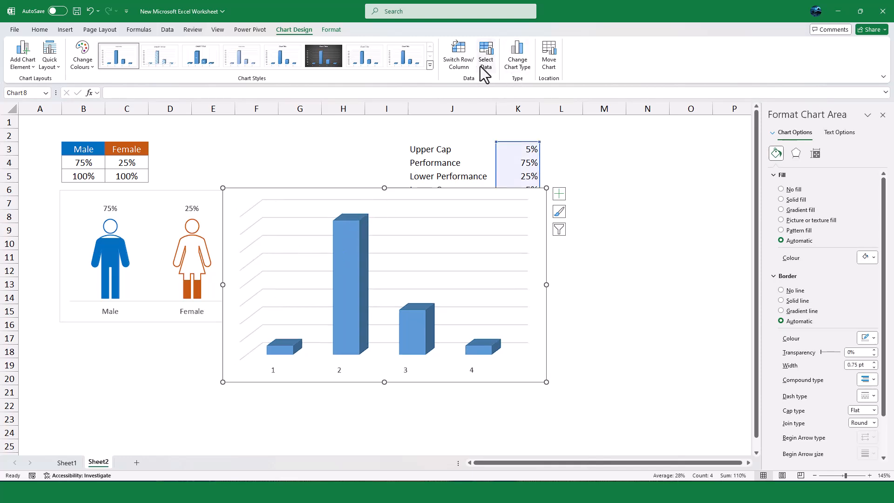
{"action": "left_click", "coordinate": [460, 60]}
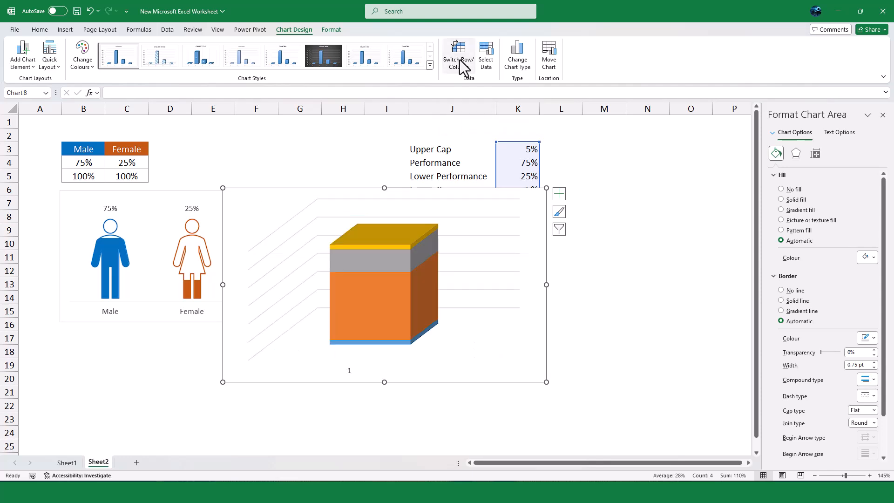
Apply Quick Layout 2 to the 3D stacked column chart so each segment has a data label
{"action": "left_click", "coordinate": [426, 368]}
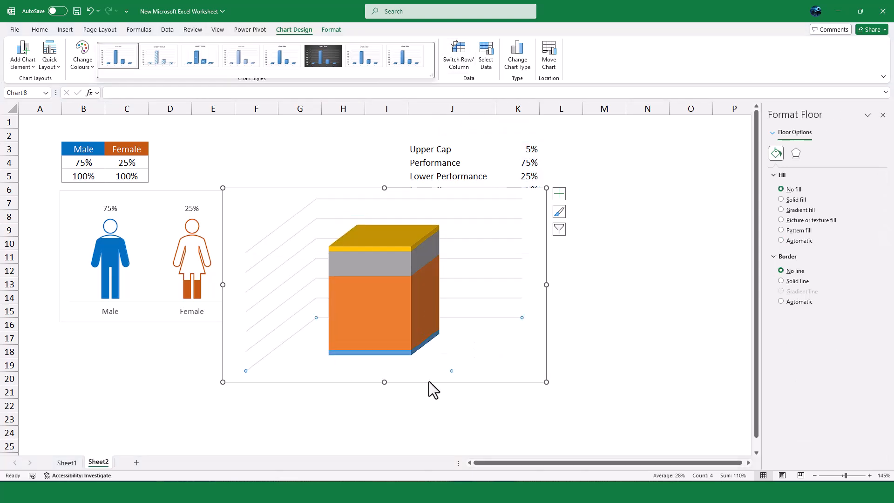
{"action": "left_click", "coordinate": [49, 65]}
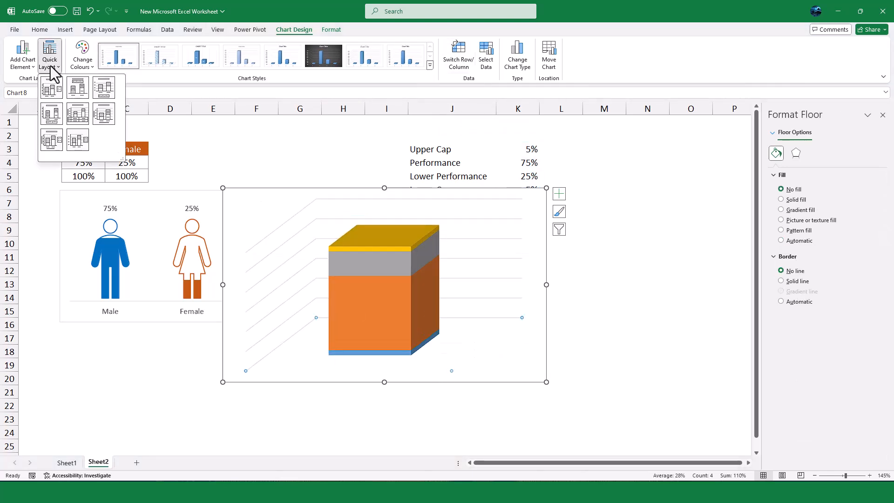
{"action": "left_click", "coordinate": [74, 86]}
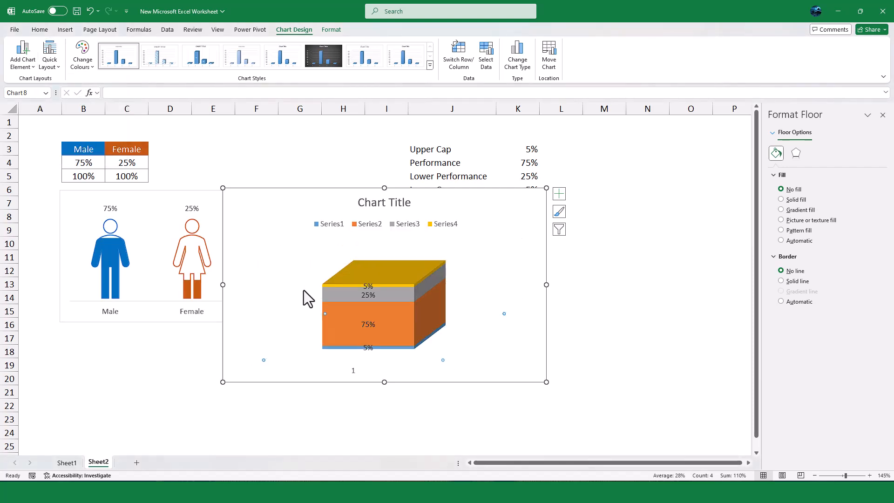
Remove the legend, chart title and horizontal axis from the 3D stacked column chart
{"action": "left_click", "coordinate": [406, 228]}
{"action": "key", "text": "Delete"}
{"action": "left_click", "coordinate": [389, 206]}
{"action": "key", "text": "Delete"}
{"action": "left_click", "coordinate": [356, 374]}
{"action": "left_click", "coordinate": [350, 376]}
{"action": "key", "text": "Delete"}
{"action": "left_click", "coordinate": [415, 368]}
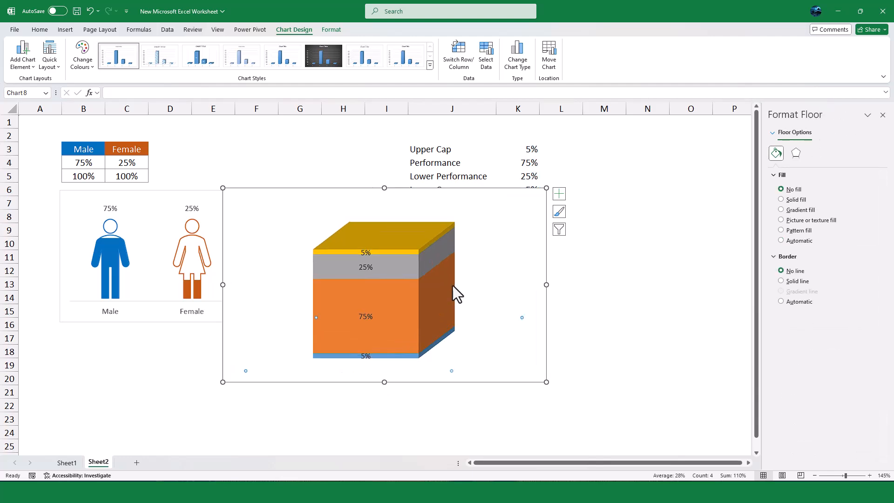
Change the column shape of the stacked column to Cylinder
{"action": "left_click", "coordinate": [450, 287]}
{"action": "left_click", "coordinate": [429, 237]}
{"action": "left_click", "coordinate": [427, 235]}
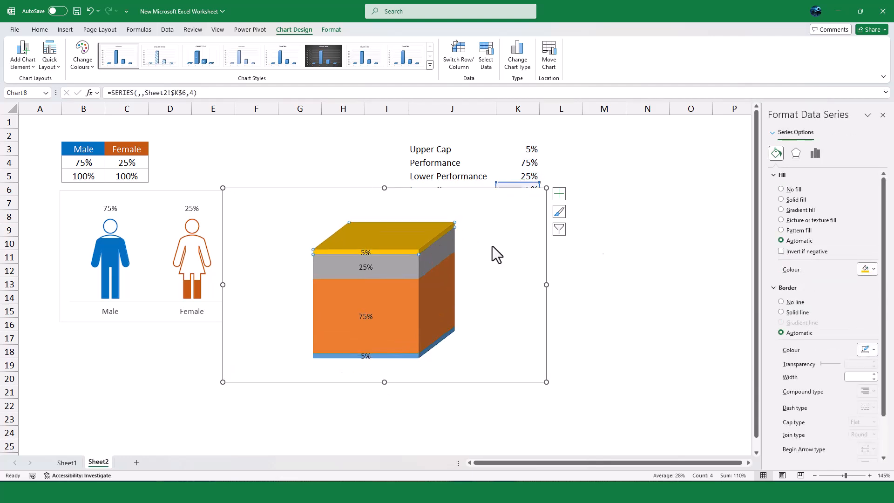
{"action": "left_click", "coordinate": [815, 156]}
{"action": "left_click", "coordinate": [806, 292]}
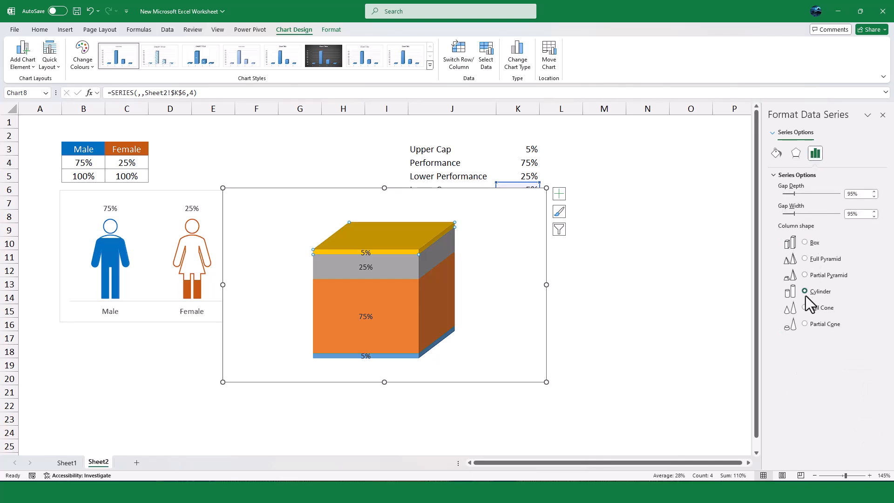
Resize the cylinder chart, making it narrower and slightly taller
{"action": "left_click", "coordinate": [465, 280]}
{"action": "left_click_drag", "start_coordinate": [546, 287], "coordinate": [390, 287]}
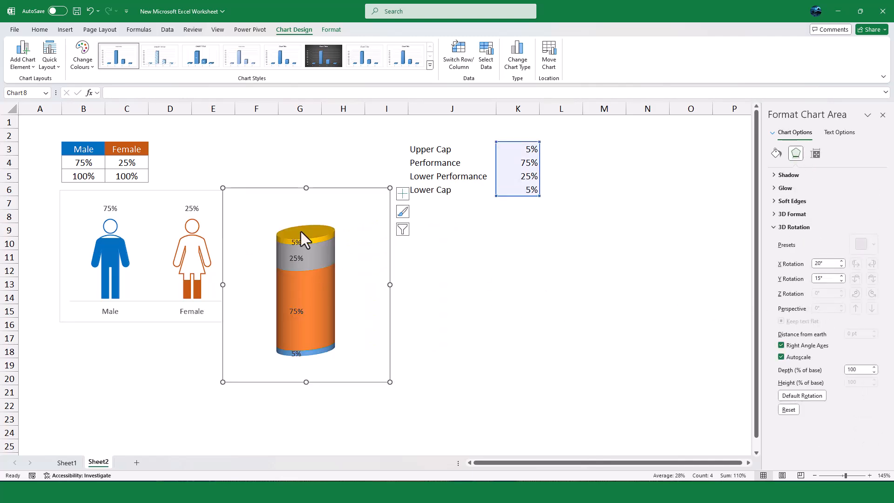
{"action": "left_click_drag", "start_coordinate": [311, 188], "coordinate": [311, 163]}
{"action": "left_click_drag", "start_coordinate": [223, 273], "coordinate": [231, 273]}
Delete the data labels of both caps and the Lower Performance segment, keeping only the Performance label
{"action": "left_click", "coordinate": [303, 224]}
{"action": "key", "text": "Delete"}
{"action": "left_click", "coordinate": [303, 244]}
{"action": "key", "text": "Delete"}
{"action": "left_click", "coordinate": [303, 349]}
{"action": "key", "text": "Delete"}
{"action": "left_click", "coordinate": [423, 369]}
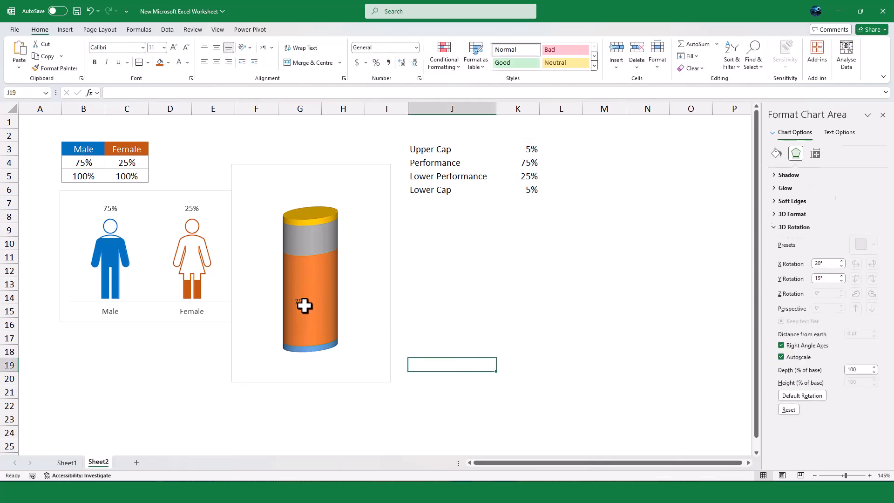
Set the cylinder series' Gap Depth to 0%
{"action": "left_click", "coordinate": [304, 306]}
{"action": "left_click", "coordinate": [867, 194]}
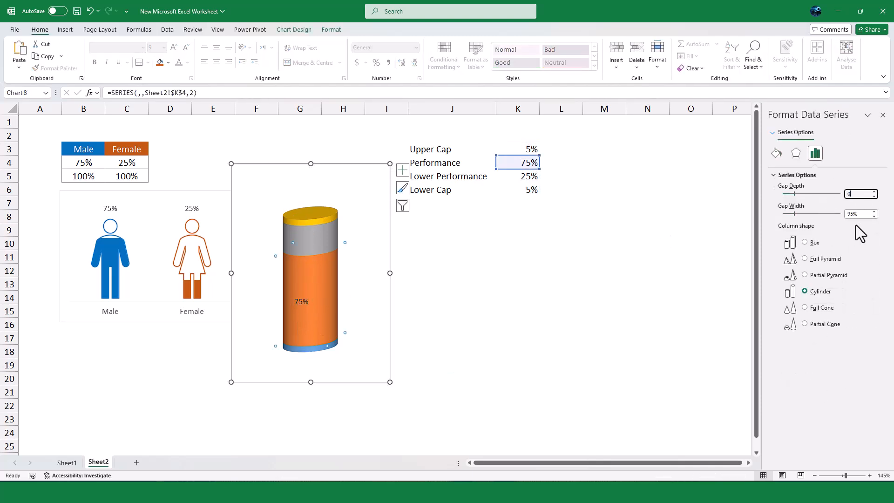
{"action": "type", "text": "0"}
{"action": "key", "text": "Return"}
{"action": "left_click", "coordinate": [403, 350]}
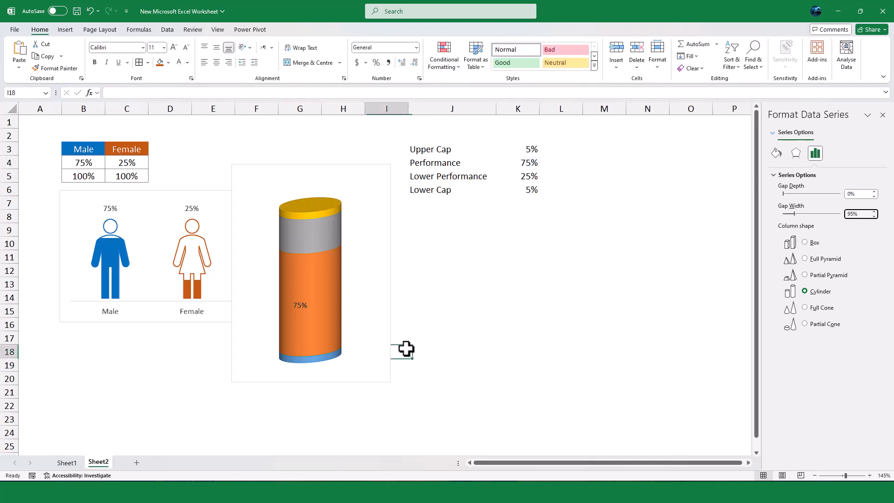
Set the cylinder chart's 3D rotation to 0° on X and 10° on Y
{"action": "left_click", "coordinate": [331, 334]}
{"action": "left_click", "coordinate": [323, 311]}
{"action": "left_click", "coordinate": [323, 311]}
{"action": "right_click", "coordinate": [324, 312]}
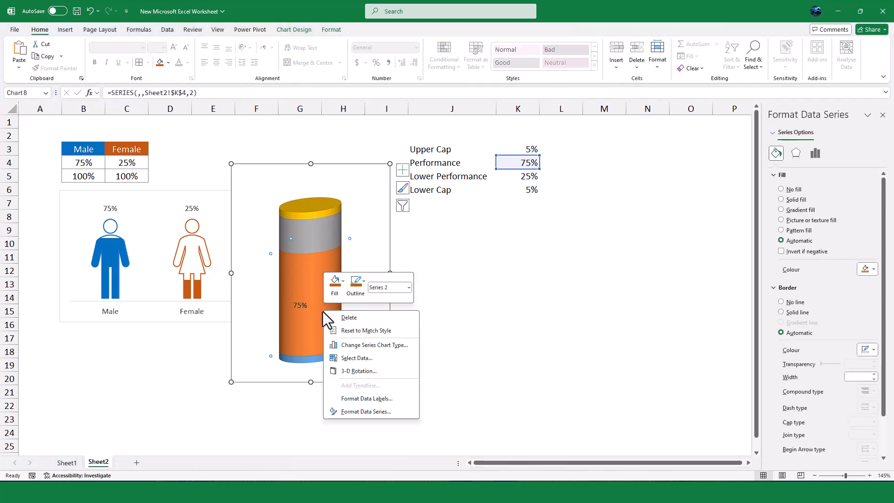
{"action": "left_click", "coordinate": [348, 370]}
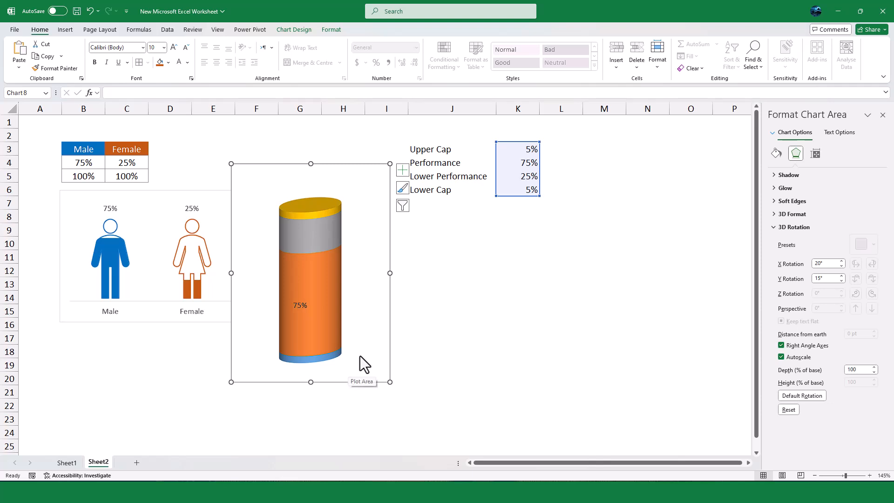
{"action": "double_click", "coordinate": [813, 260]}
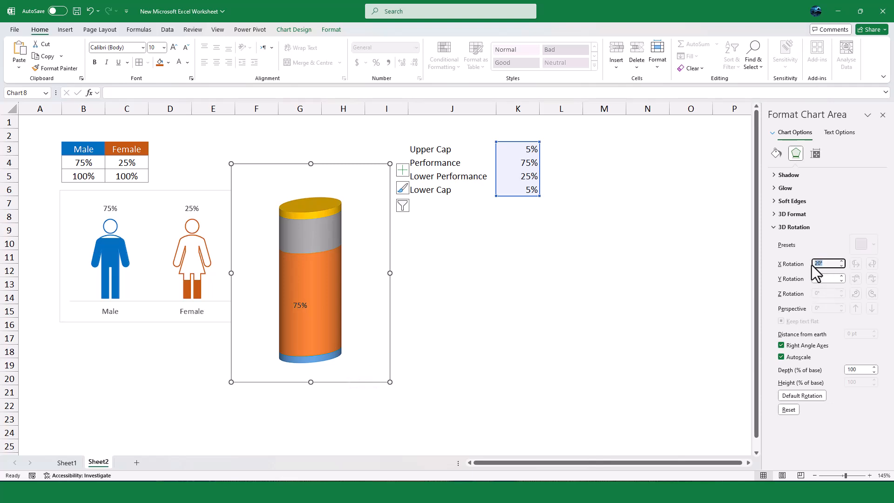
{"action": "type", "text": "0"}
{"action": "left_click", "coordinate": [823, 278]}
{"action": "type", "text": "10"}
{"action": "key", "text": "Return"}
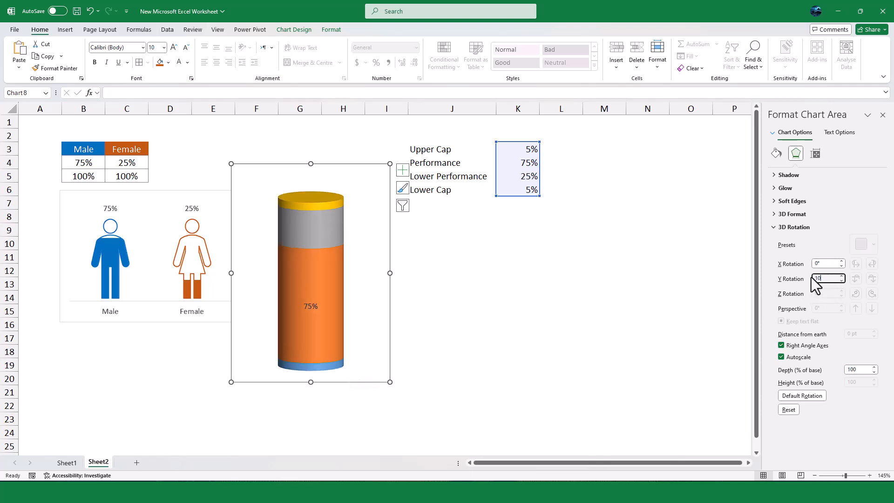
{"action": "left_click", "coordinate": [535, 285]}
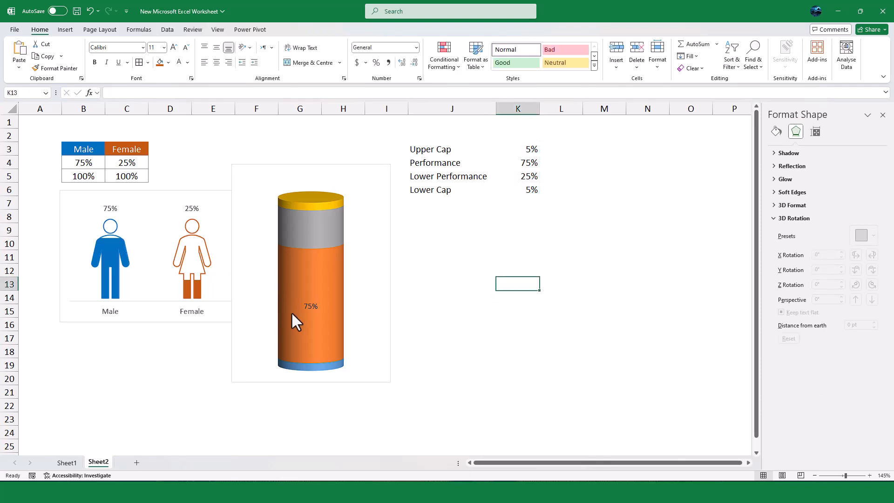
Fill both the top and bottom caps of the cylinder with grey
{"action": "left_click", "coordinate": [309, 200]}
{"action": "left_click", "coordinate": [309, 200]}
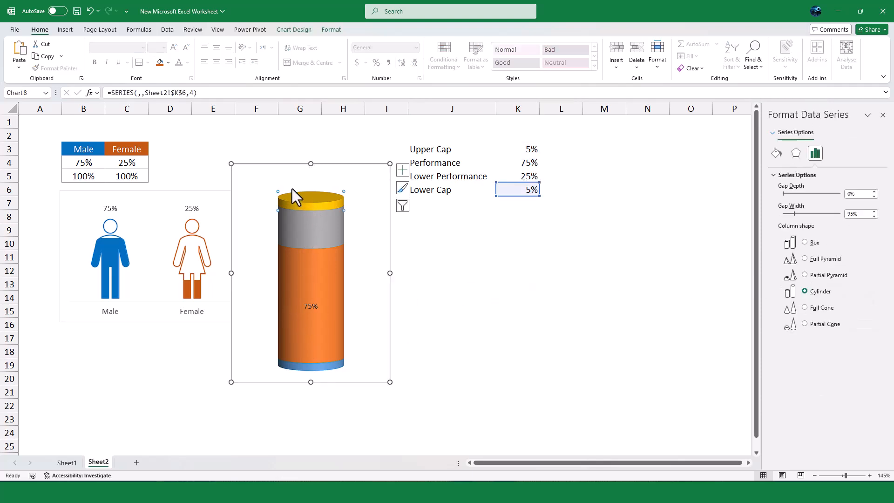
{"action": "left_click", "coordinate": [329, 30]}
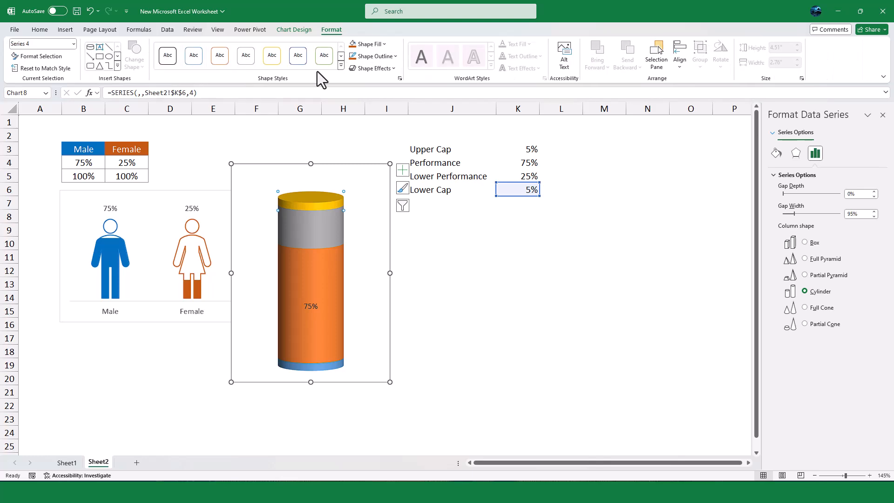
{"action": "left_click", "coordinate": [367, 43]}
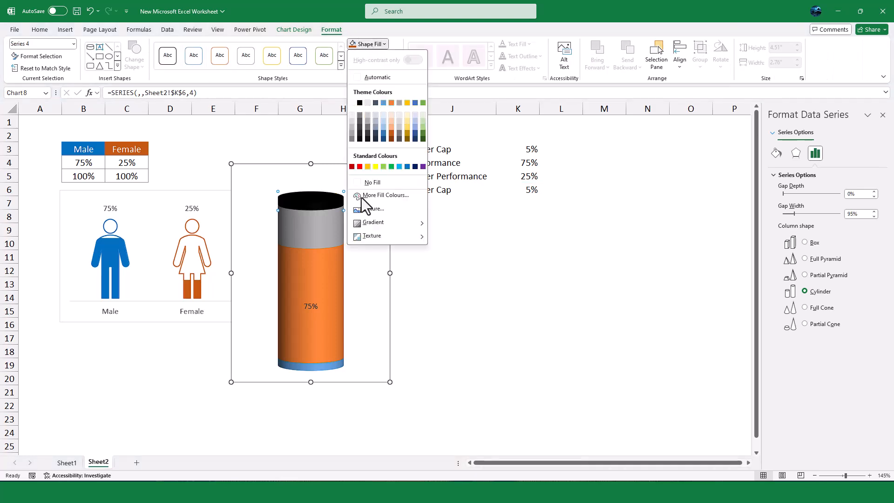
{"action": "left_click", "coordinate": [351, 128]}
{"action": "left_click", "coordinate": [315, 367]}
{"action": "left_click", "coordinate": [353, 44]}
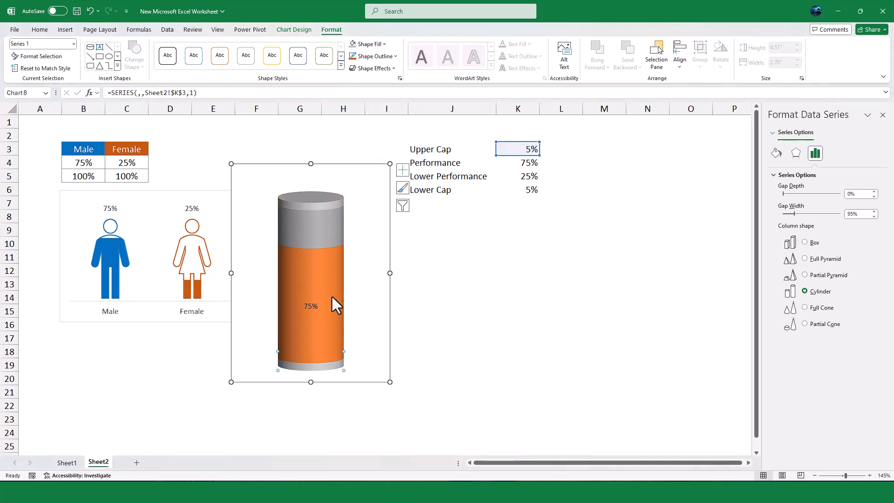
Give the cylinder's Performance segment a solid green fill
{"action": "left_click", "coordinate": [332, 300]}
{"action": "left_click", "coordinate": [332, 316]}
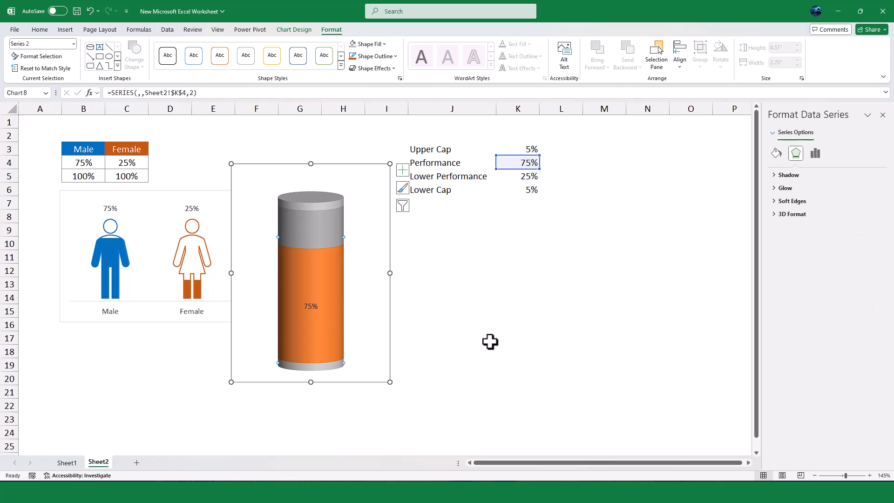
{"action": "left_click", "coordinate": [777, 153]}
{"action": "left_click", "coordinate": [793, 200]}
{"action": "left_click", "coordinate": [867, 269]}
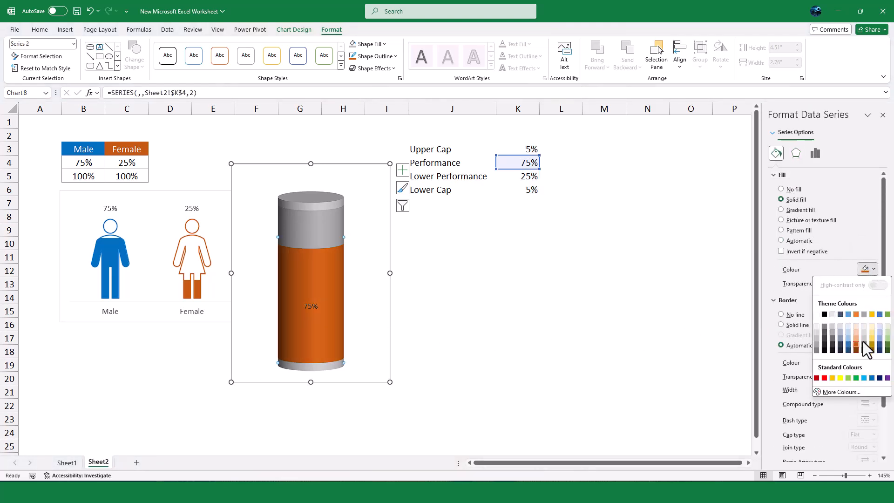
{"action": "left_click", "coordinate": [856, 378]}
Fill the Lower Performance segment with the same solid green and set its transparency to 80%
{"action": "left_click", "coordinate": [325, 242]}
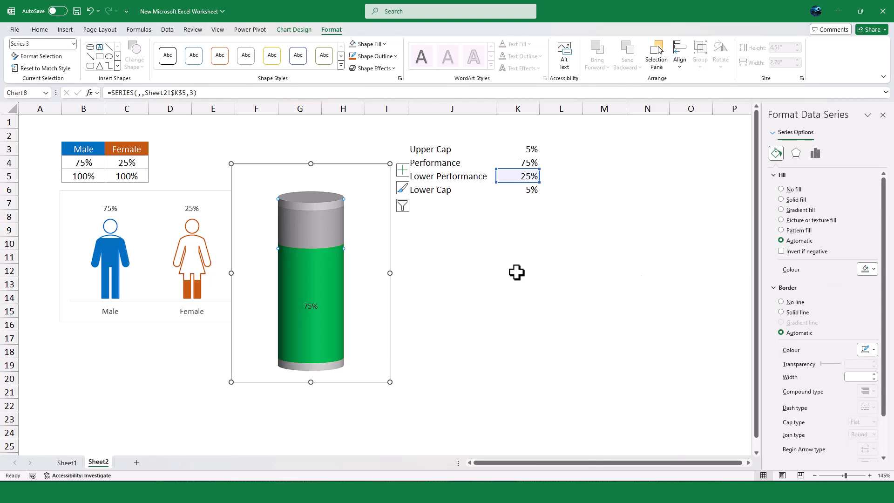
{"action": "left_click", "coordinate": [866, 269]}
{"action": "left_click", "coordinate": [856, 377]}
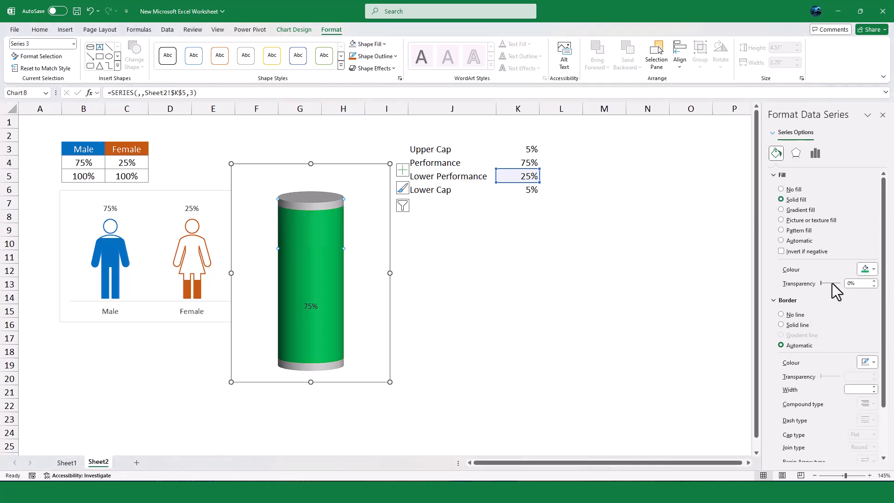
{"action": "left_click_drag", "start_coordinate": [865, 283], "coordinate": [837, 283]}
{"action": "type", "text": "75"}
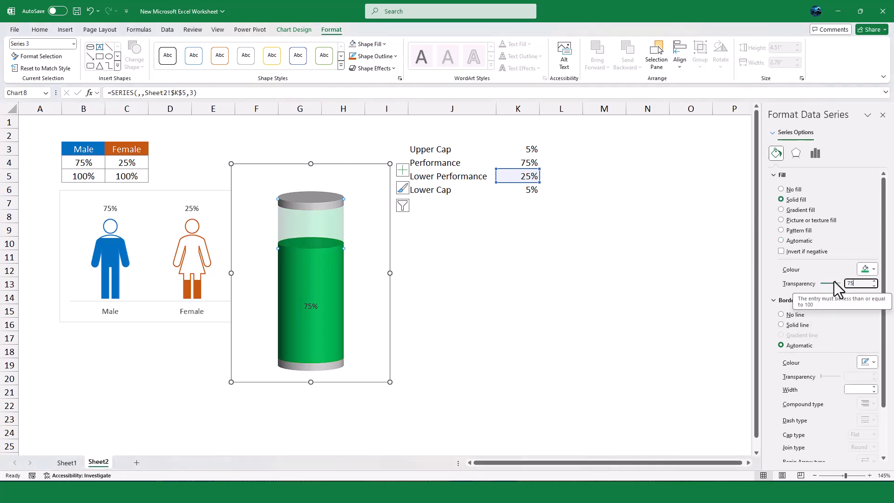
{"action": "key", "text": "BackSpace"}
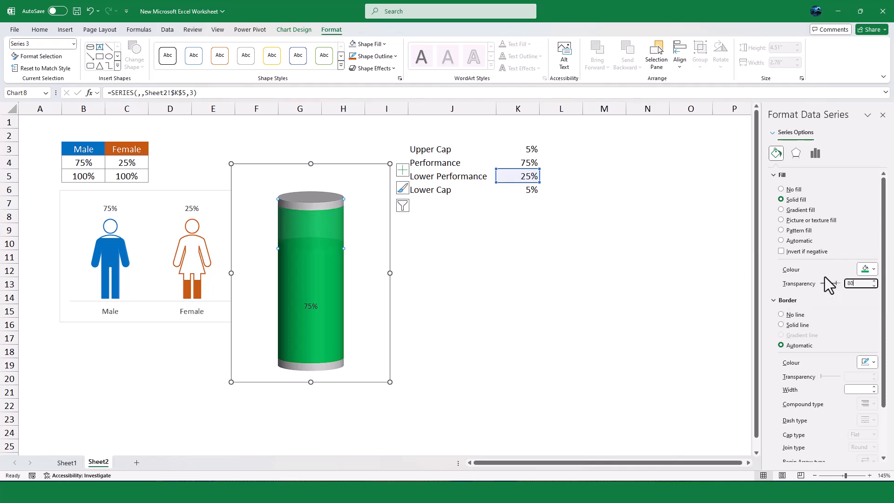
{"action": "type", "text": "0"}
{"action": "left_click", "coordinate": [545, 287]}
Make the Performance data label white and increase its font size
{"action": "left_click", "coordinate": [311, 306]}
{"action": "left_click", "coordinate": [180, 60]}
{"action": "left_click", "coordinate": [174, 47]}
{"action": "left_click", "coordinate": [174, 48]}
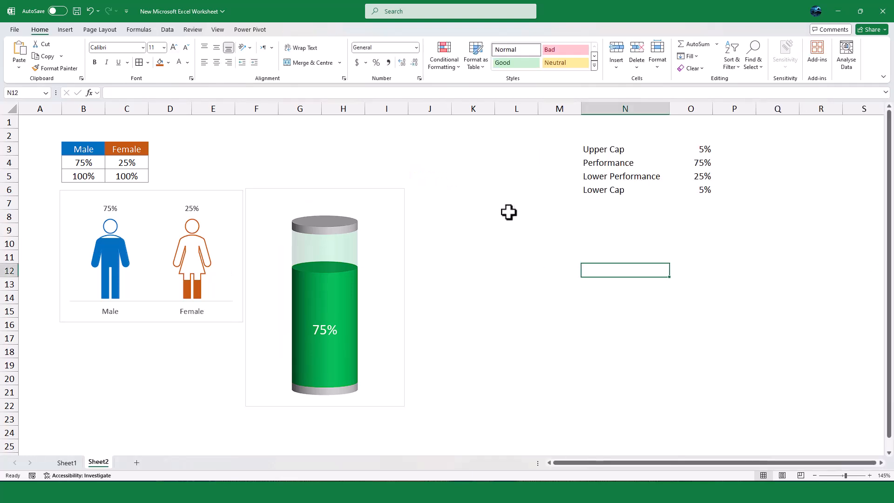
Duplicate the green cylinder chart and place the copy beside the original
{"action": "left_click", "coordinate": [401, 231]}
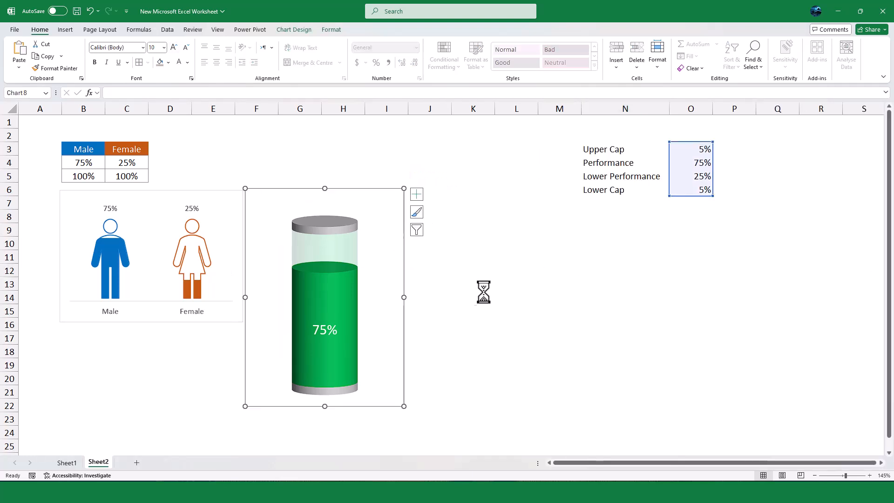
{"action": "left_click", "coordinate": [469, 193]}
{"action": "key", "text": "ctrl+v"}
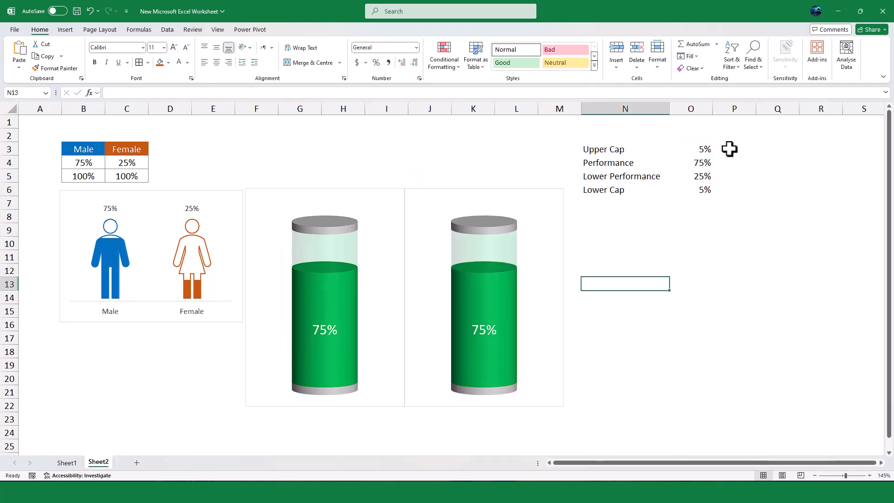
Copy the cap and performance values from O3:O6 to P3:P6 and check that P4 references the Female percentage
{"action": "left_click_drag", "start_coordinate": [698, 149], "coordinate": [700, 191]}
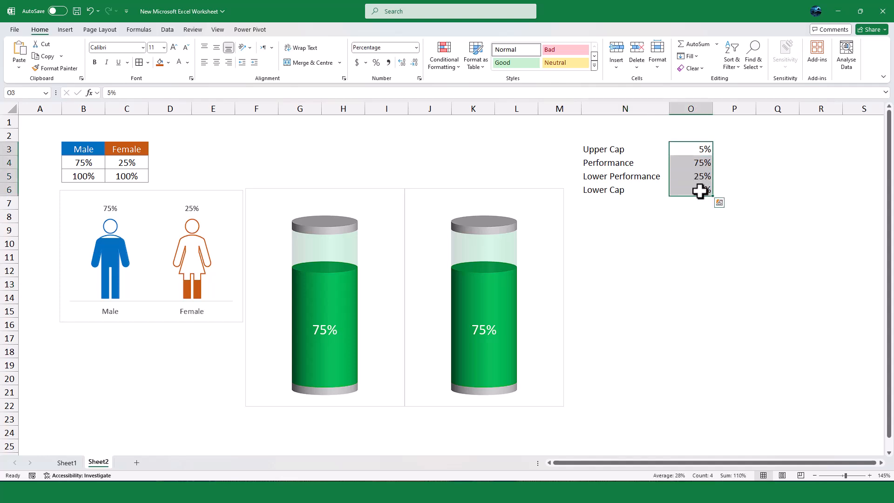
{"action": "key", "text": "ctrl+c"}
{"action": "left_click", "coordinate": [860, 145]}
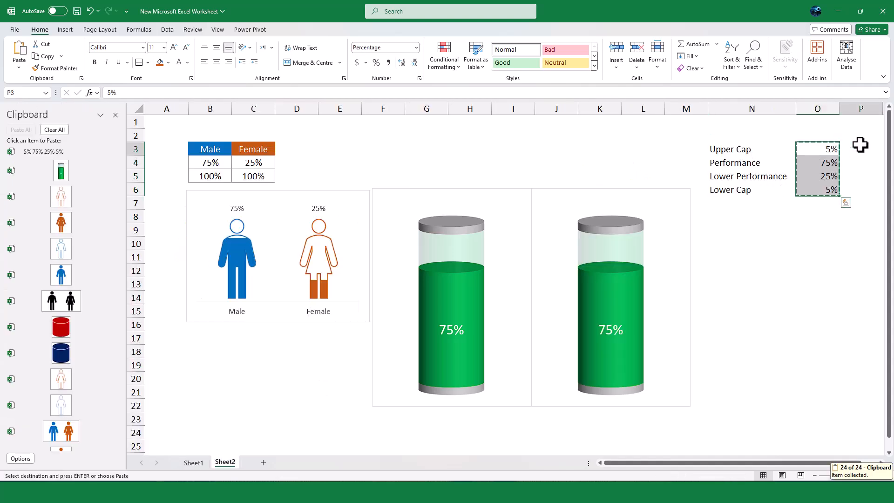
{"action": "key", "text": "Return"}
{"action": "left_click", "coordinate": [863, 167]}
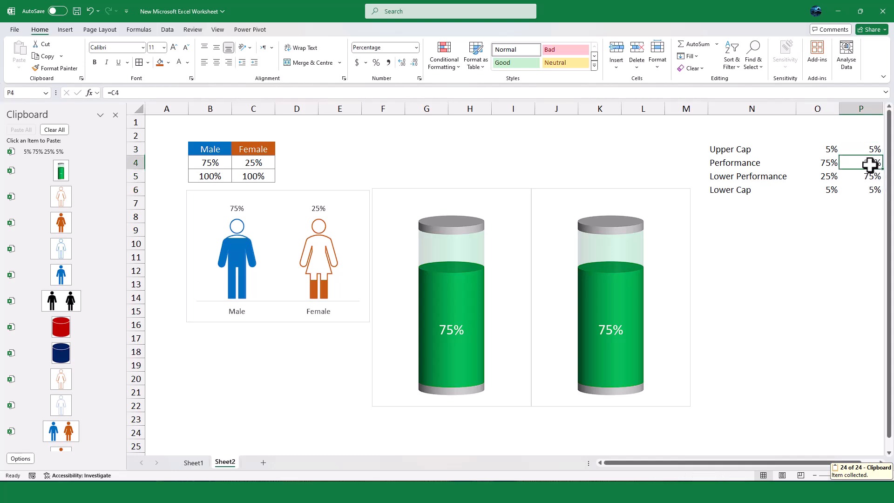
Shift the duplicated cylinder chart's source data from O3:O6 to P3:P6
{"action": "scroll", "coordinate": [834, 186], "scroll_direction": "right", "scroll_amount": 1}
{"action": "left_click", "coordinate": [587, 306]}
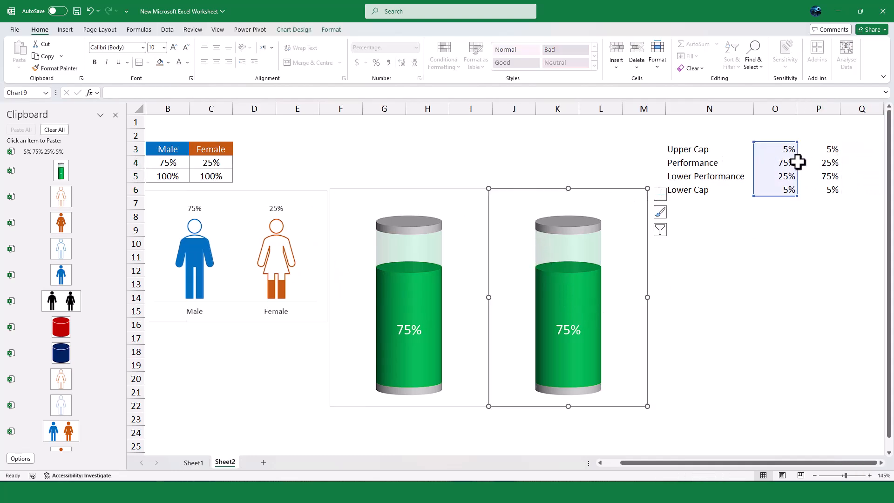
{"action": "left_click_drag", "start_coordinate": [799, 162], "coordinate": [841, 163]}
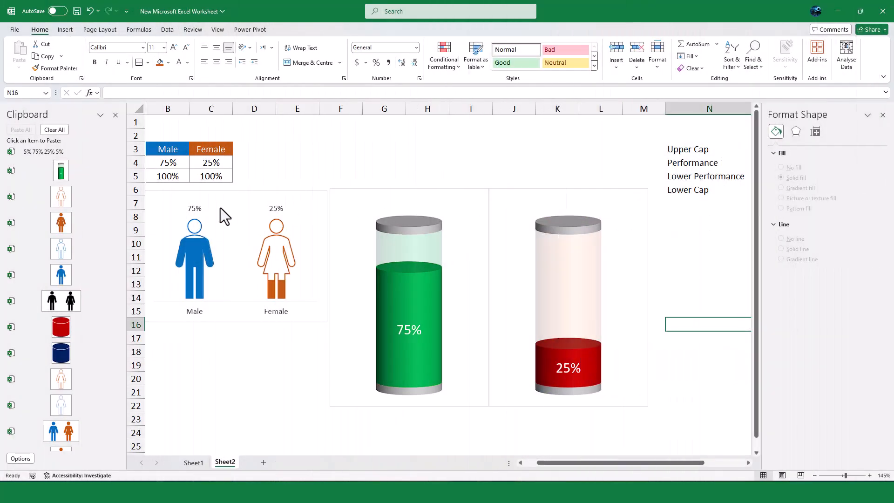
Close the Clipboard pane and test the charts by setting the Male percentage in B4 to 25%, 30%, 45% and 50% in turn
{"action": "left_click", "coordinate": [163, 160]}
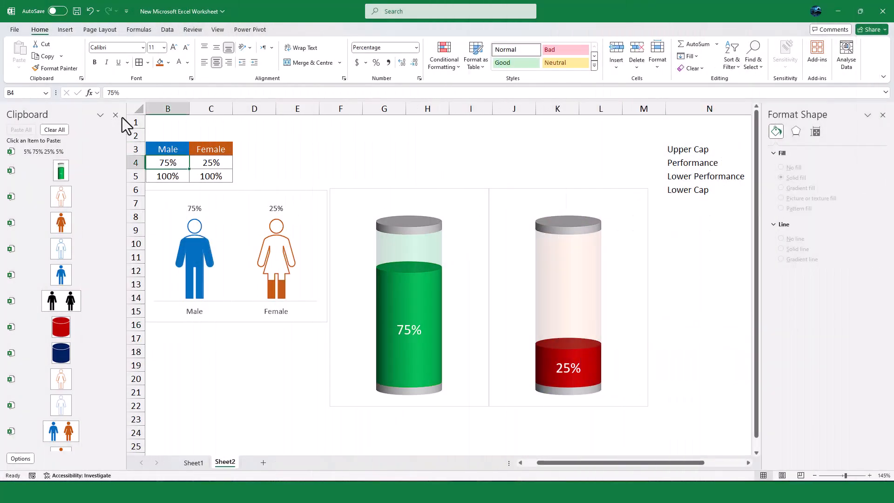
{"action": "left_click", "coordinate": [116, 115]}
{"action": "type", "text": "35"}
{"action": "key", "text": "Return"}
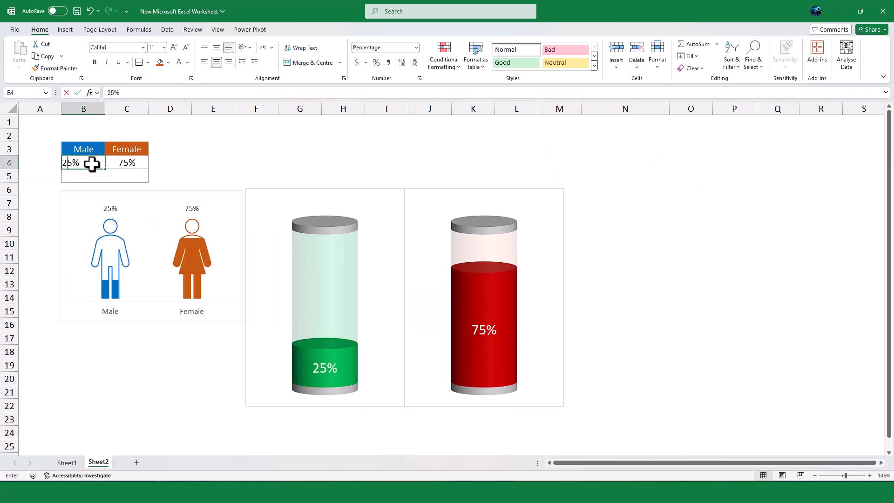
{"action": "type", "text": "30"}
{"action": "key", "text": "ctrl+Return"}
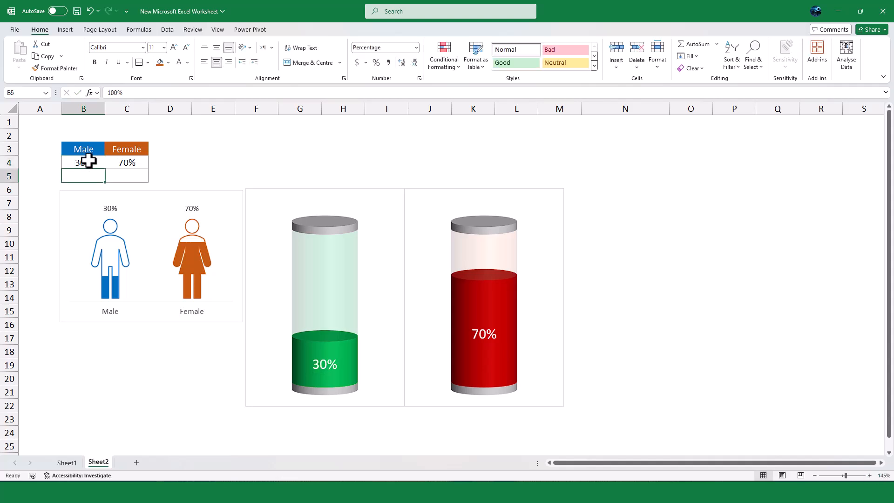
{"action": "type", "text": "45"}
{"action": "key", "text": "ctrl+Return"}
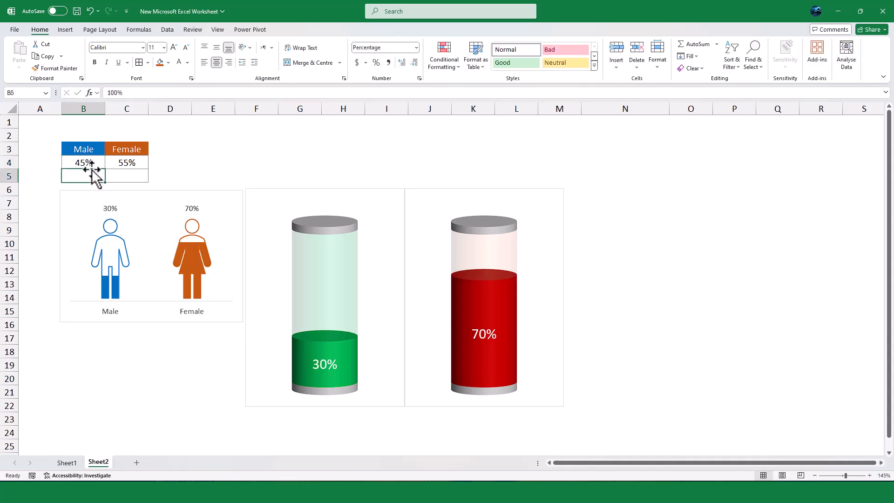
{"action": "type", "text": "50"}
{"action": "key", "text": "Return"}
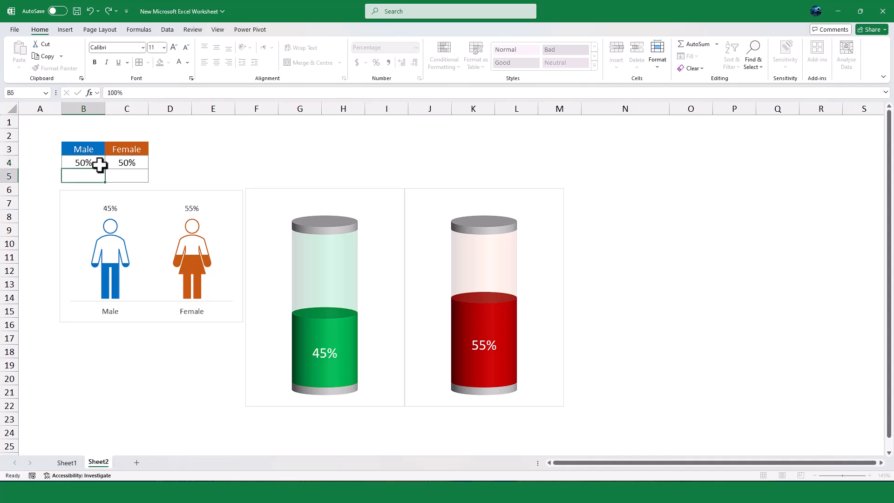